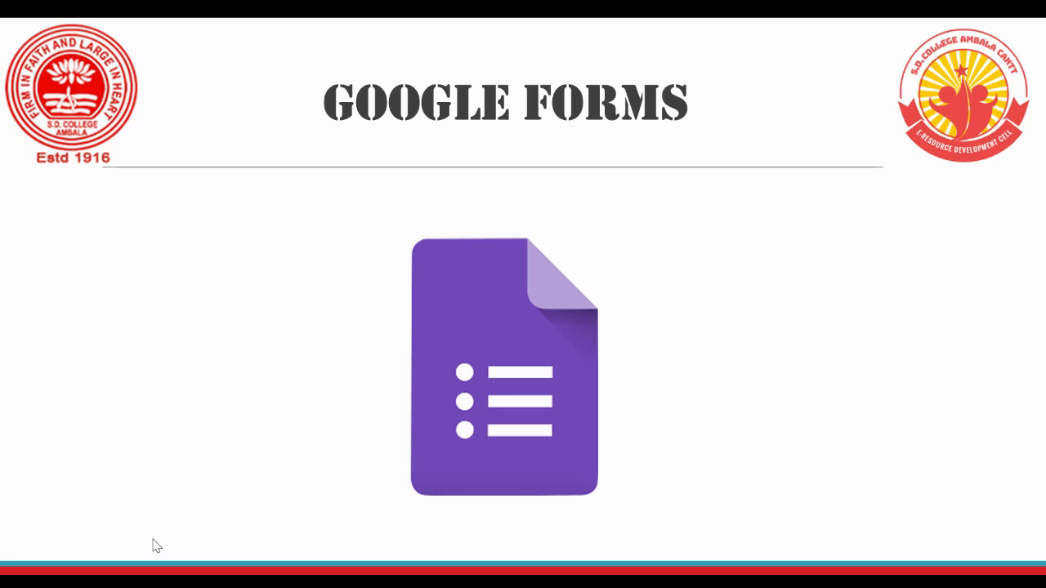
key("Right")
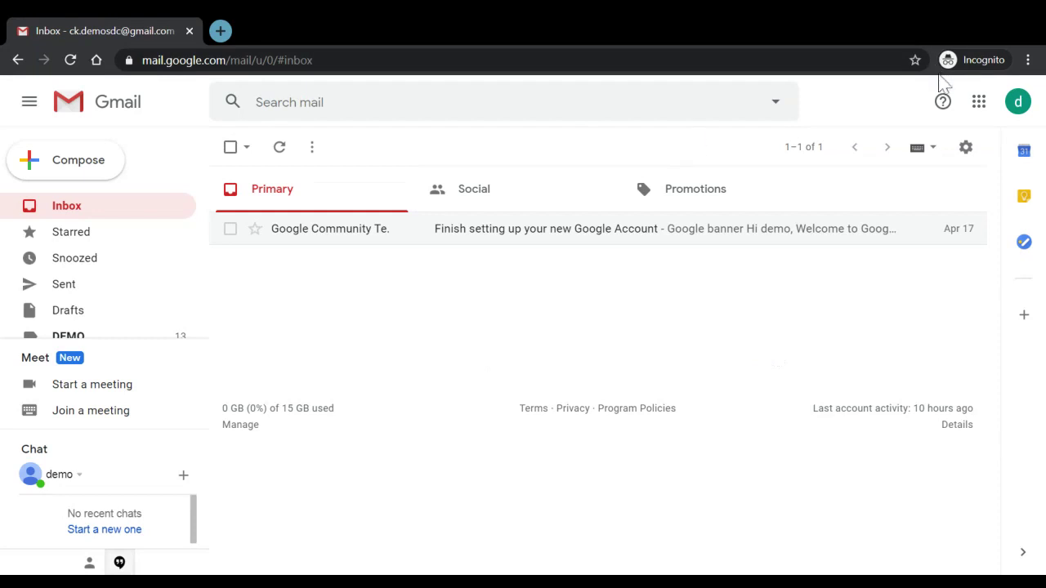
Open the Google Forms template gallery through Google Drive's new-file options, and close both pages
left_click(980, 104)
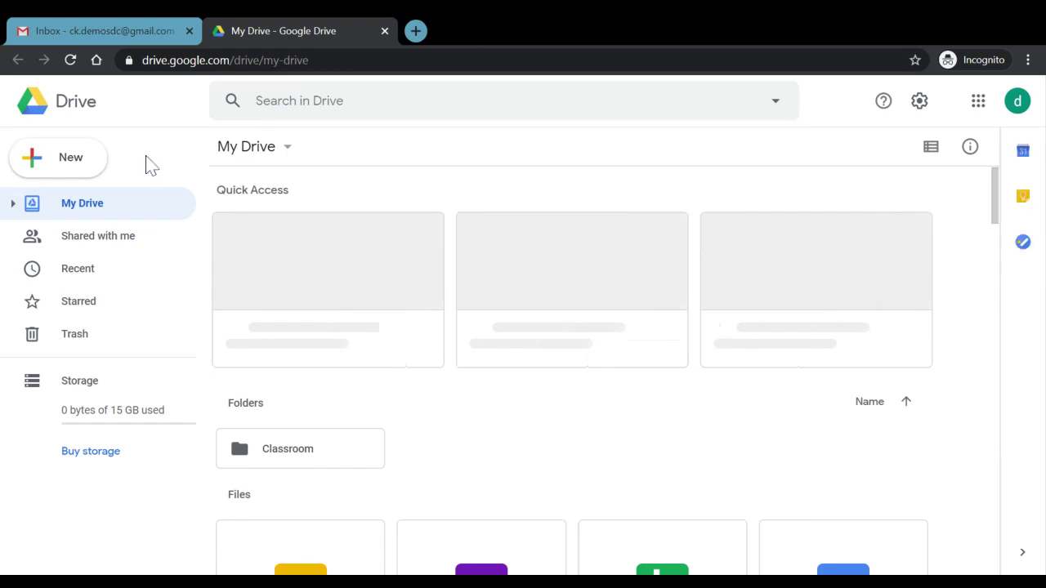
left_click(71, 164)
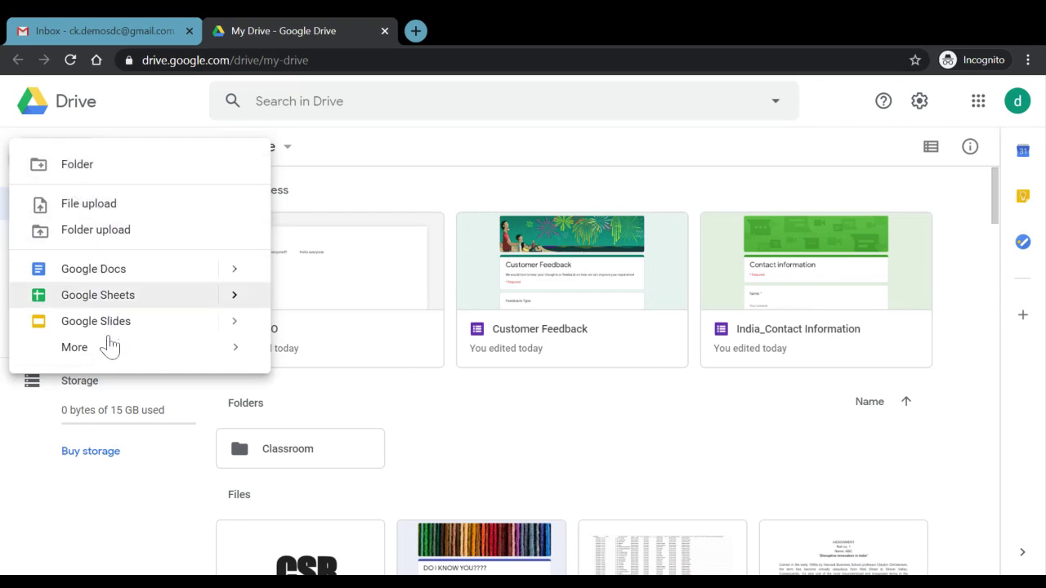
mouse_move(103, 360)
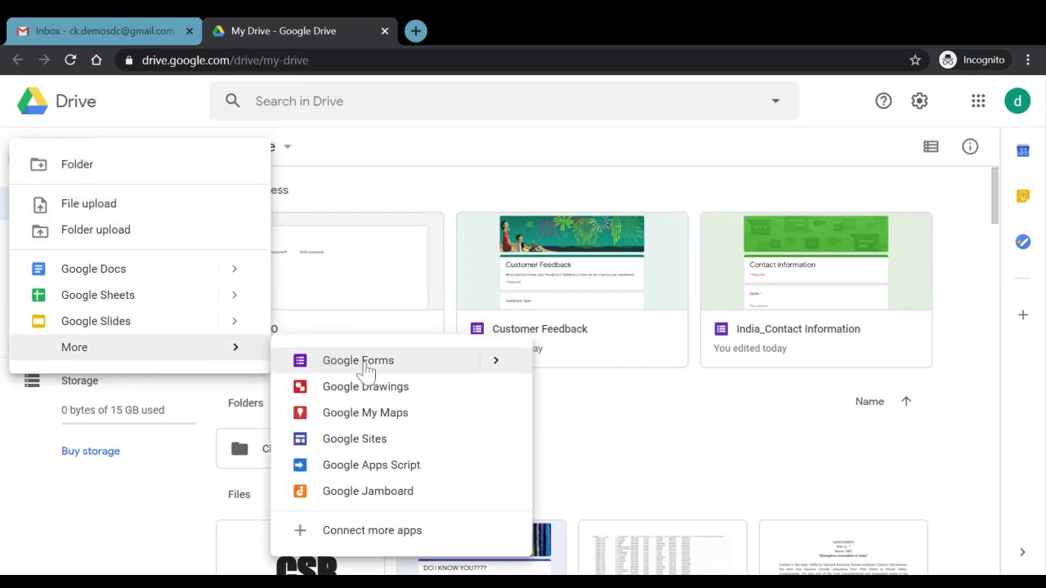
mouse_move(497, 365)
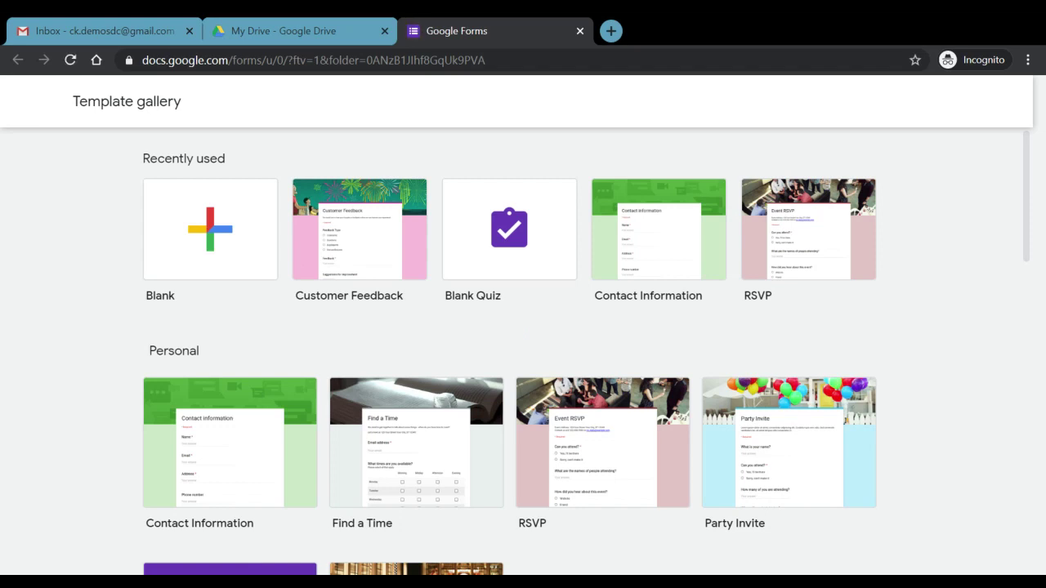
left_click(579, 31)
left_click(385, 31)
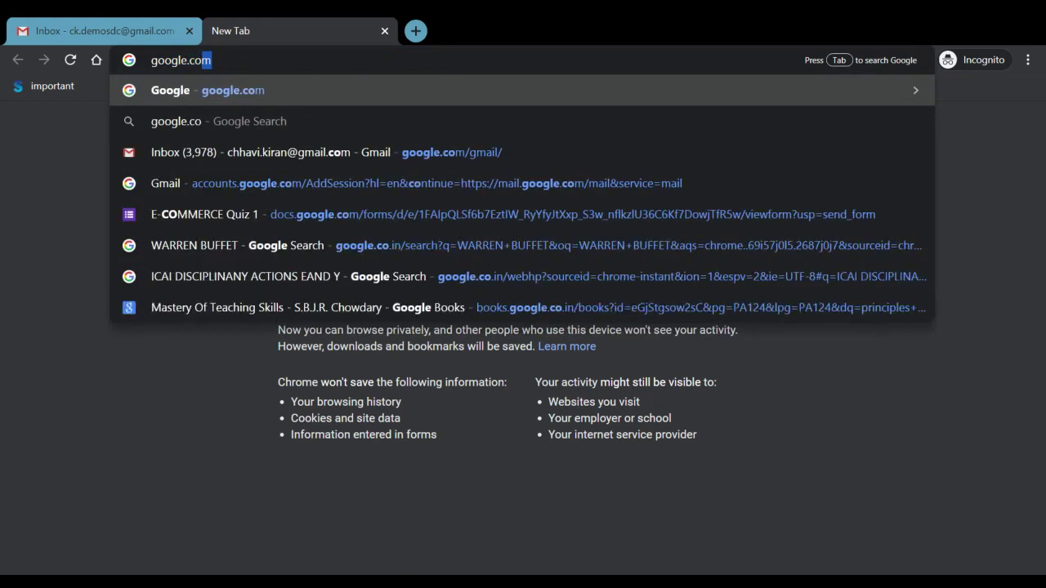
Go to google.com and search for "google forms"
type("m")
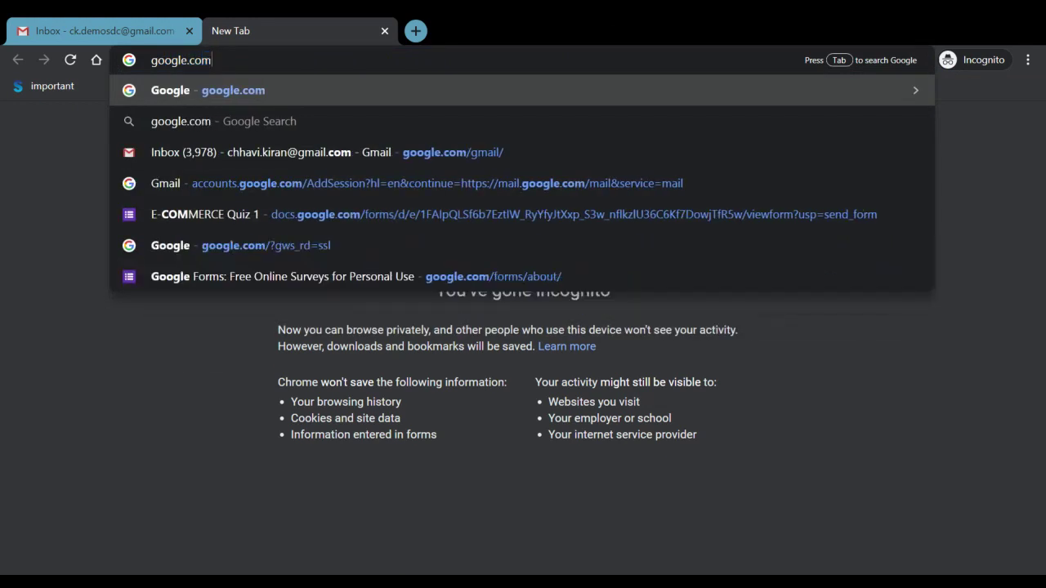
key("Return")
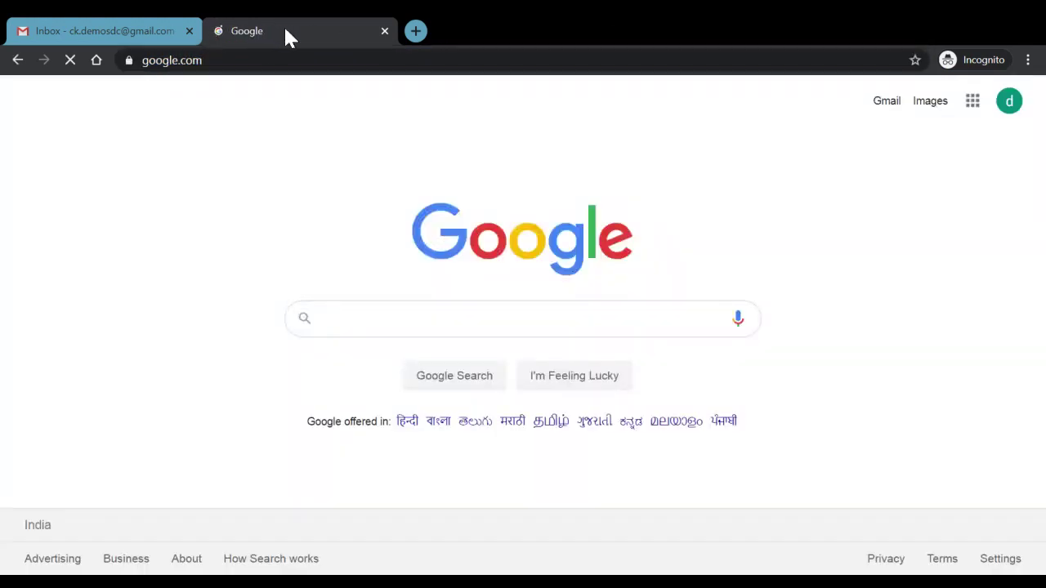
type("g")
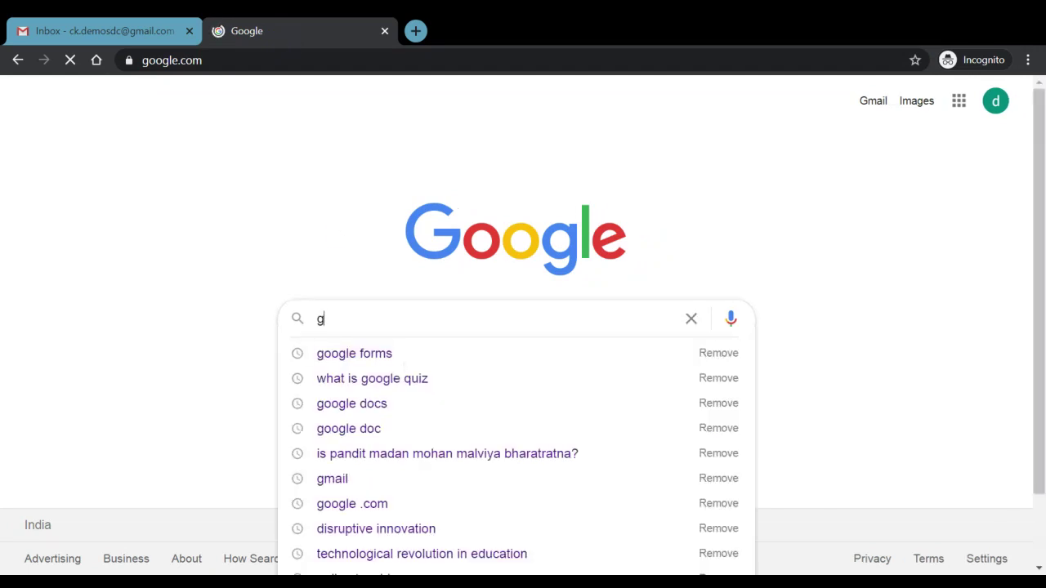
type("oogle forms")
key("Return")
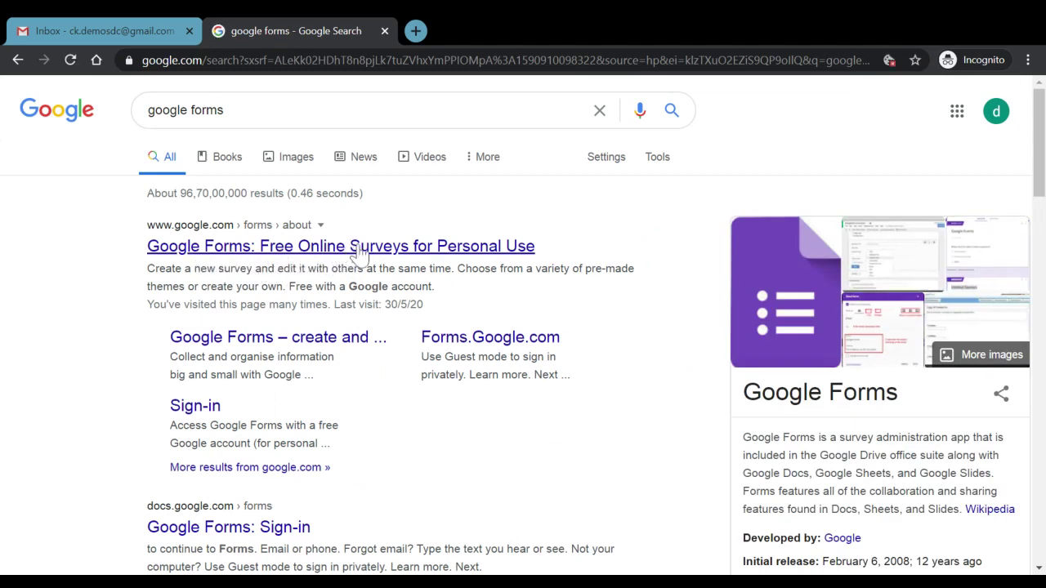
Open the personal version of Google Forms from the first search result and create a blank form
left_click(360, 248)
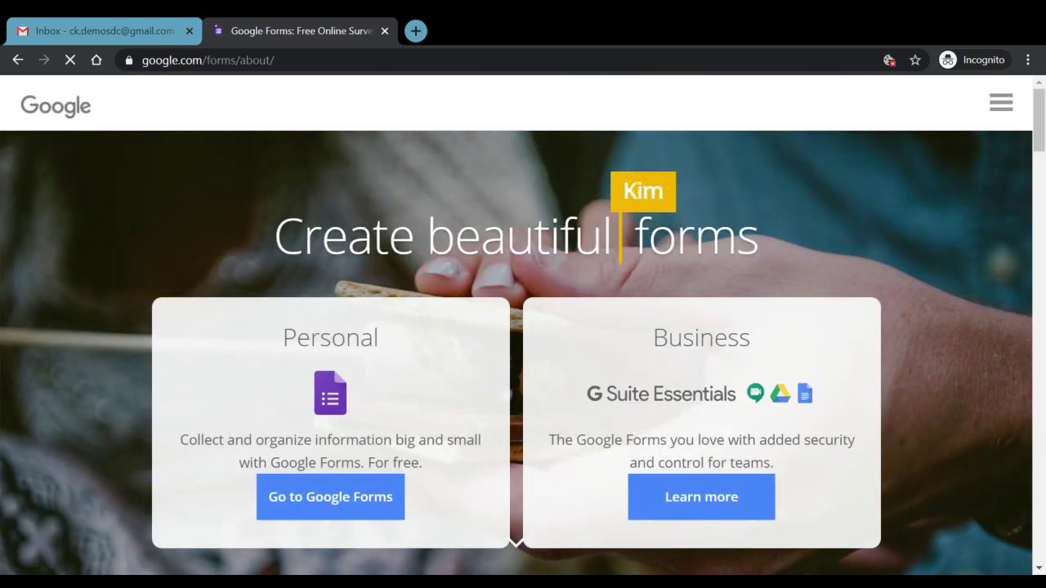
left_click(330, 503)
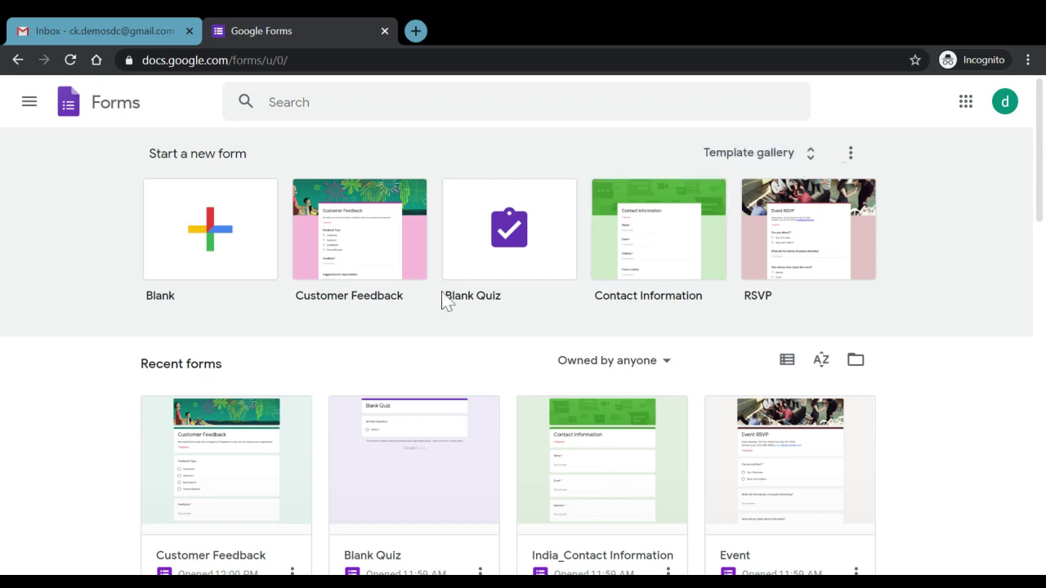
left_click(211, 242)
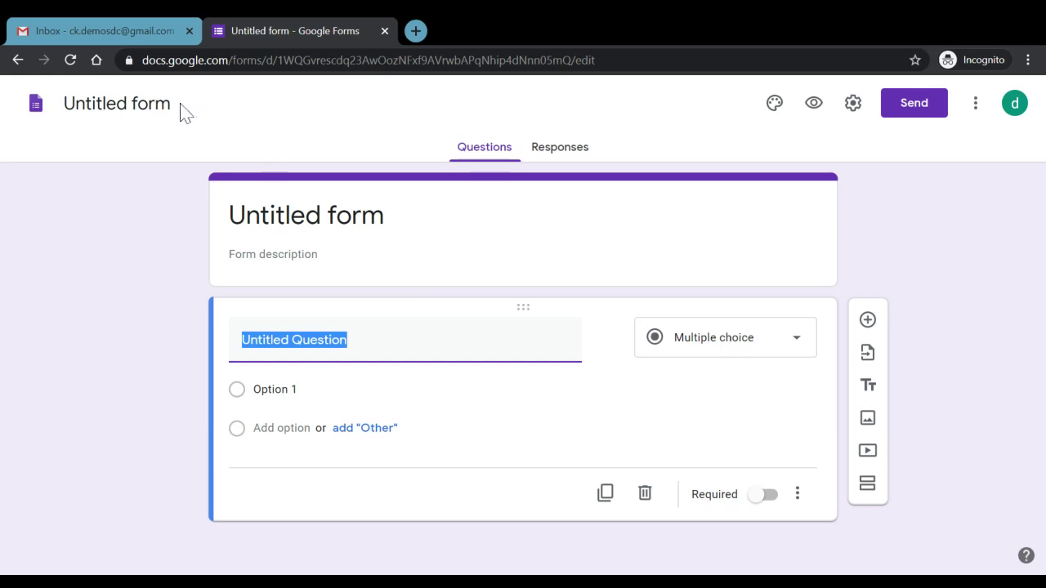
Rename the untitled form as Demo_Quiz
left_click(116, 103)
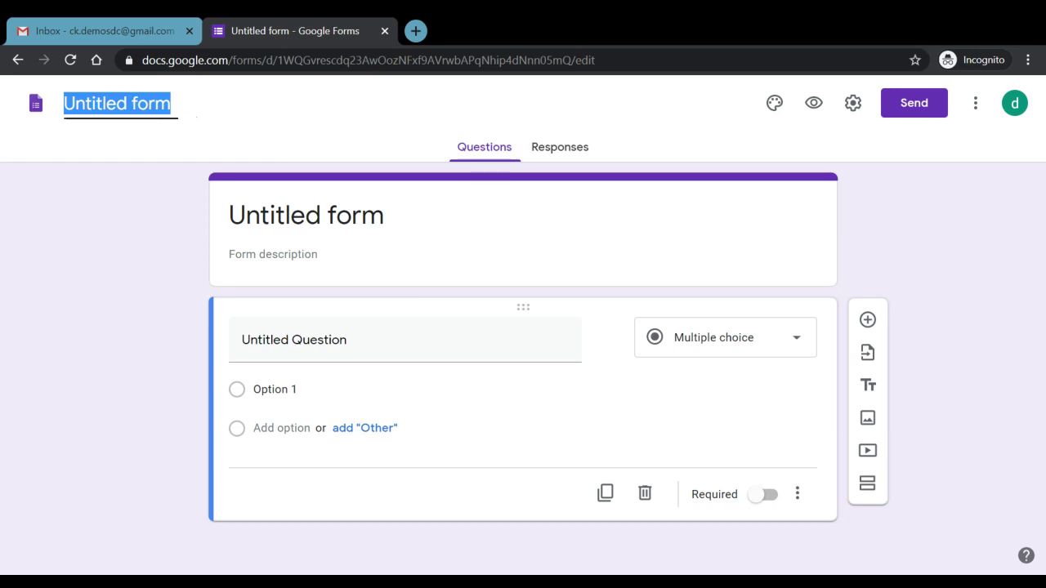
type("Demo_Qu")
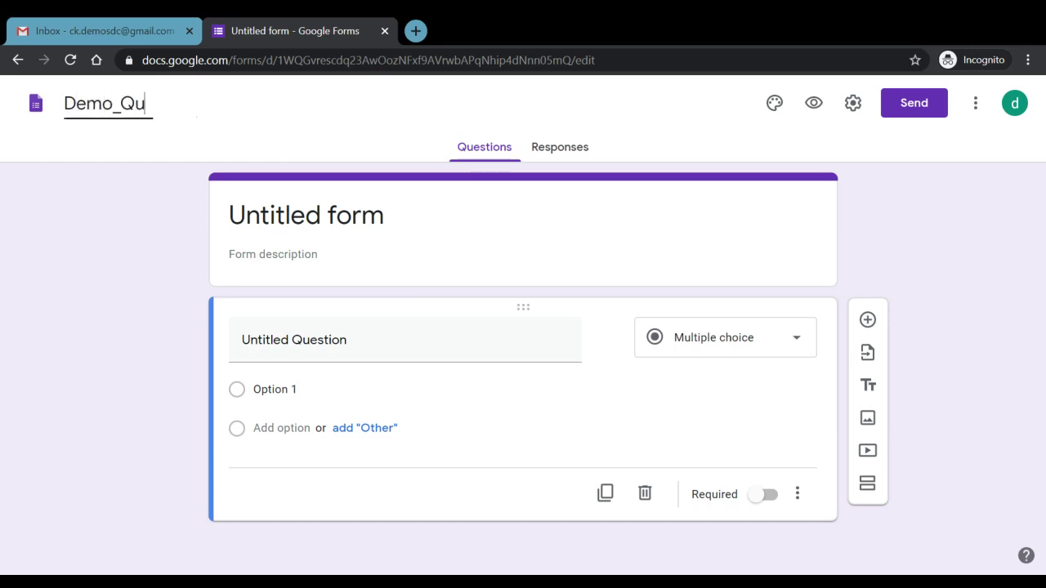
type("iz")
left_click(303, 117)
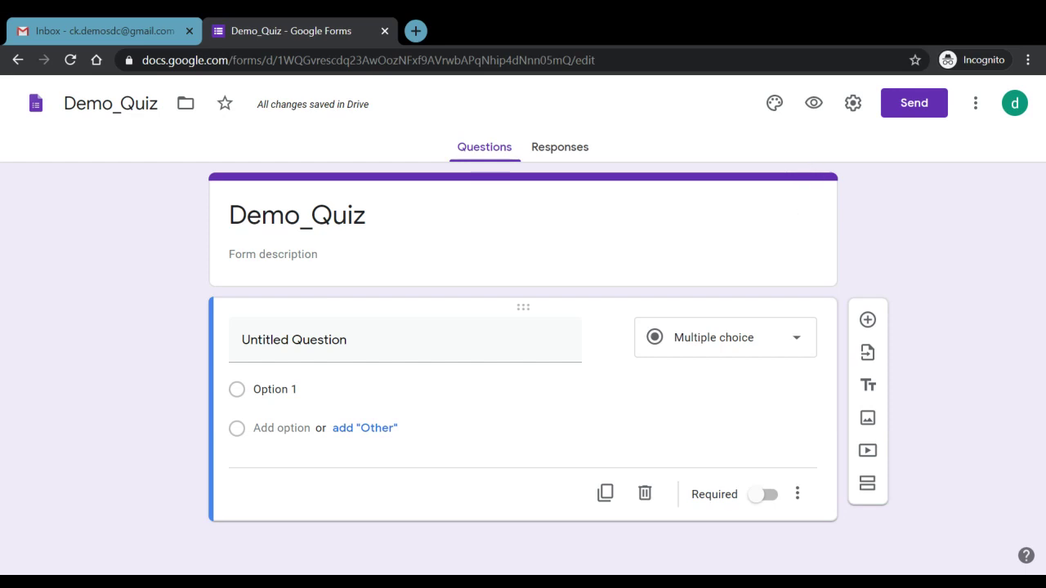
Turn the form into a quiz in its settings and save the change
left_click(852, 106)
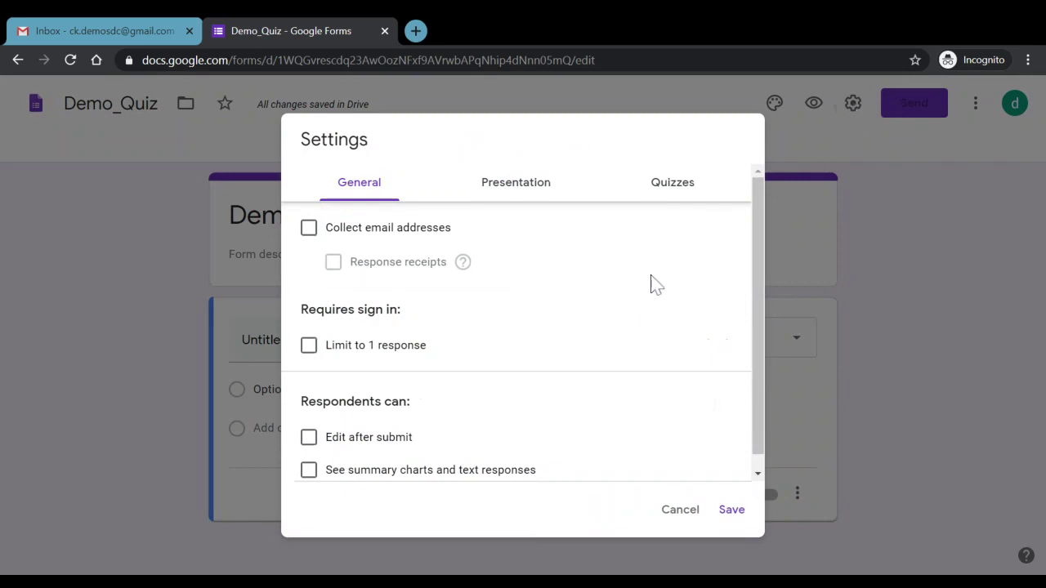
left_click(677, 193)
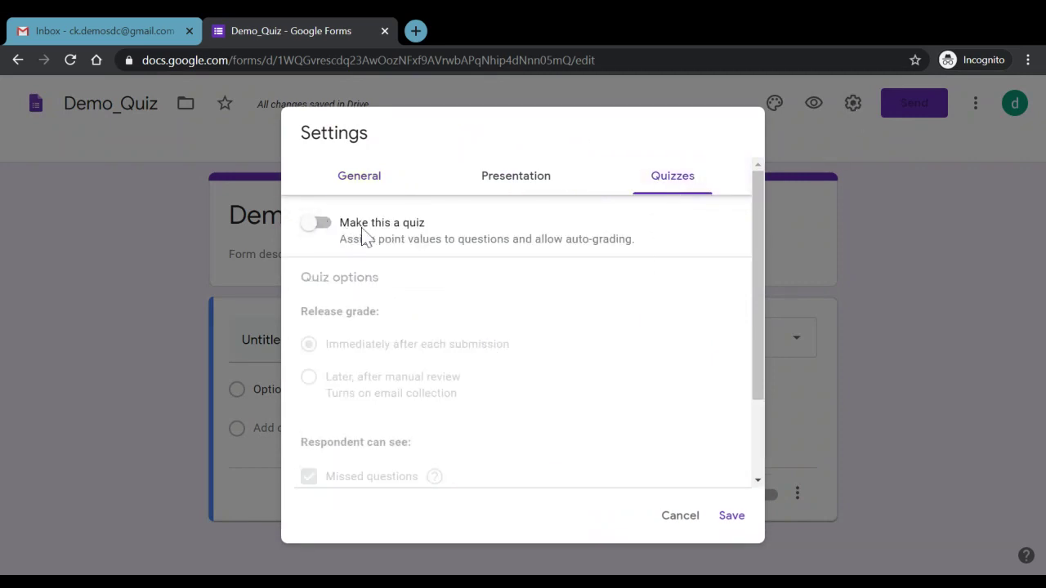
left_click(315, 226)
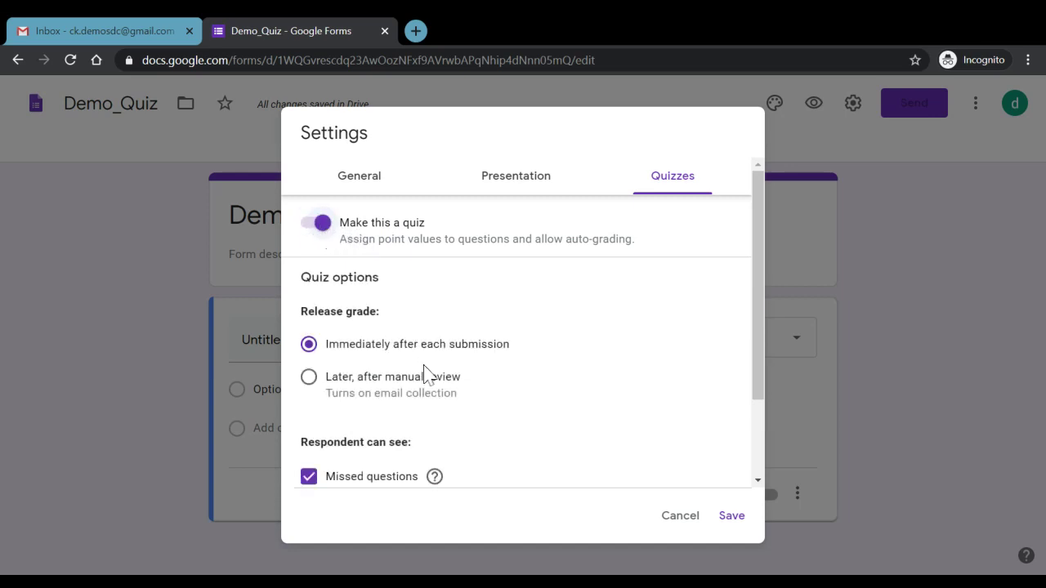
left_click(732, 518)
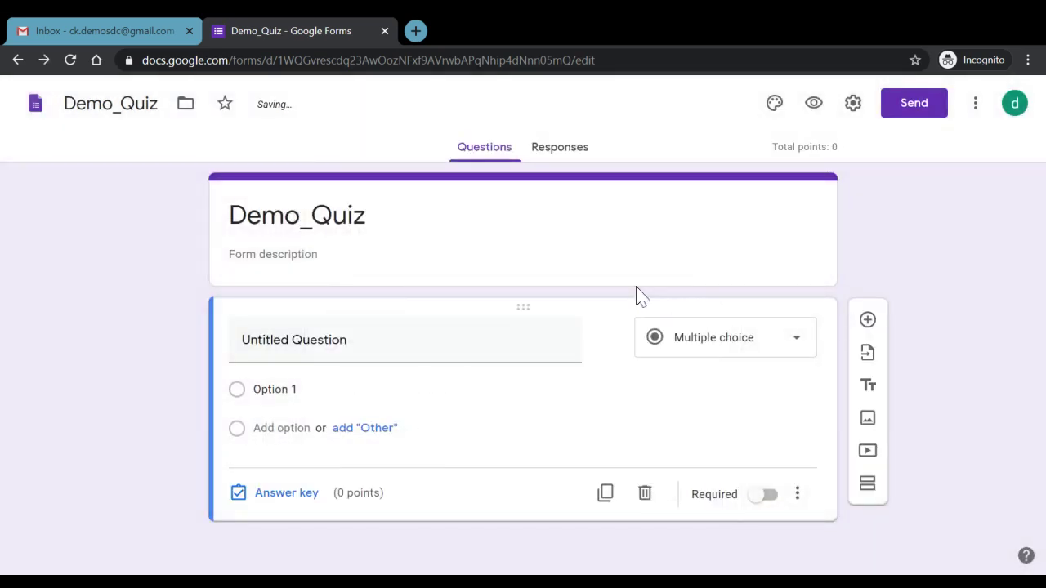
Enter "Please fill the information carefully." as the first line of the form description
left_click(273, 254)
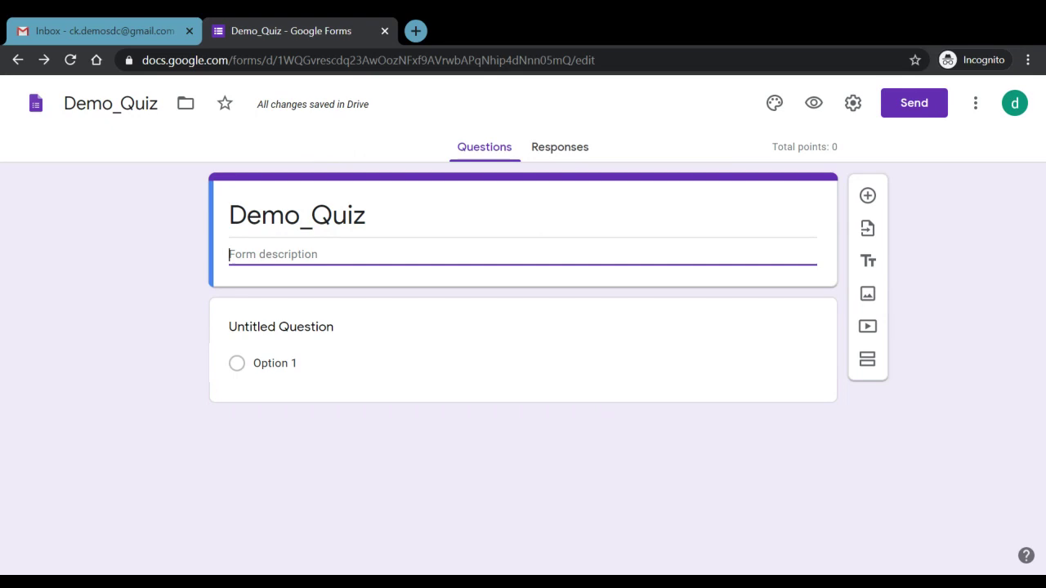
type("Plese")
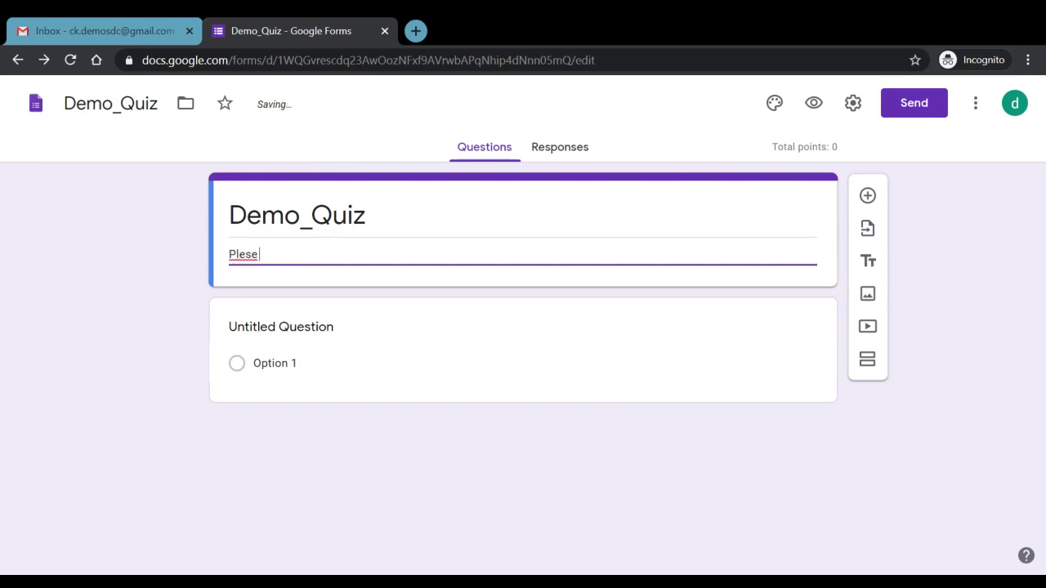
type(" fill")
key("BackSpace")
key("BackSpace")
key("BackSpace")
key("BackSpace")
key("BackSpace")
key("BackSpace")
key("BackSpace")
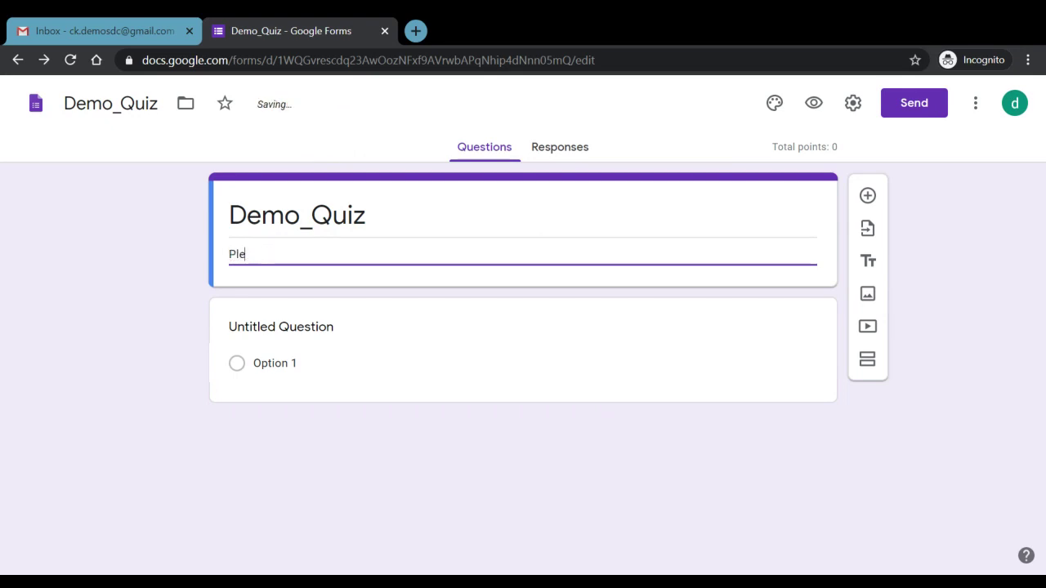
type("ase fill the")
type(" informa")
key("BackSpace")
type("informa")
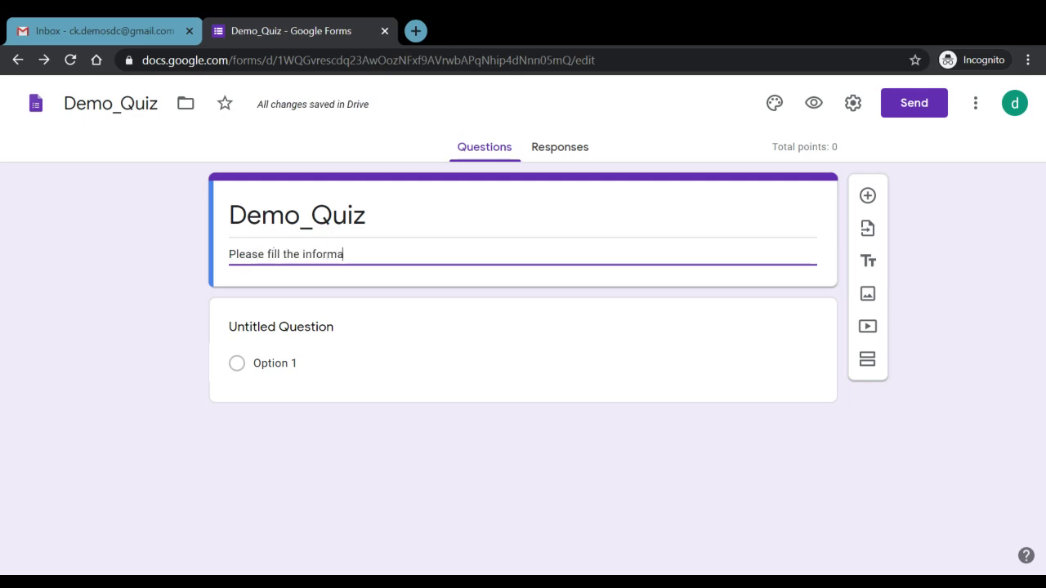
type("tion caref")
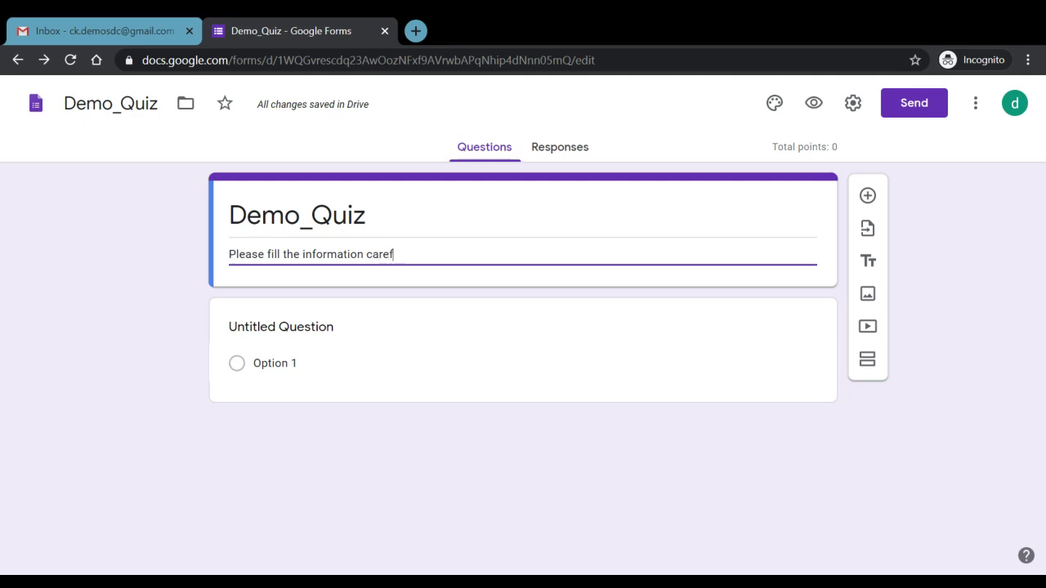
type("ully.")
key("Return")
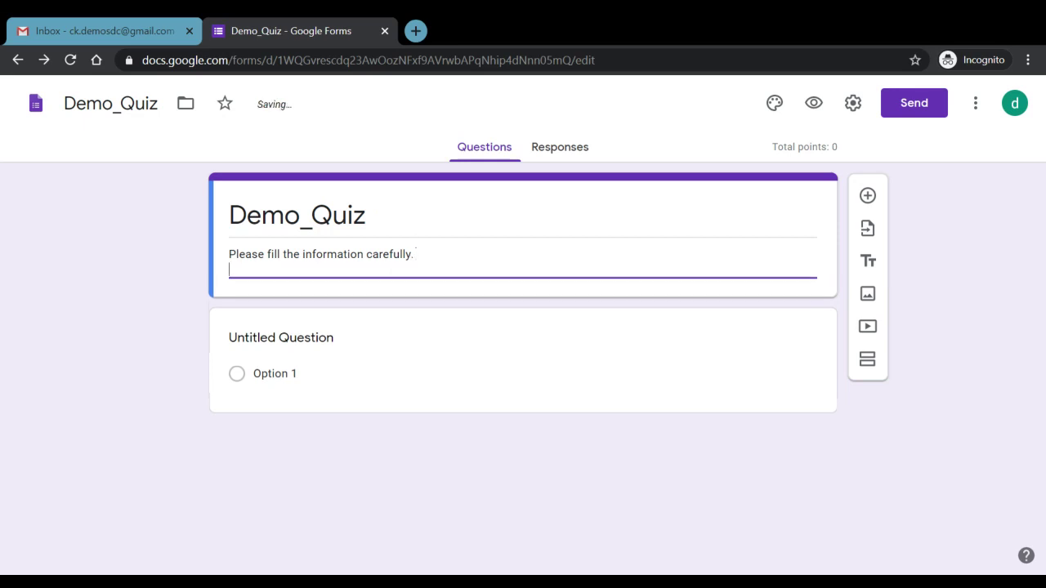
Add the line "This quiz contains 20 questions of 1 mark each." to the form description
type("This quiz contain")
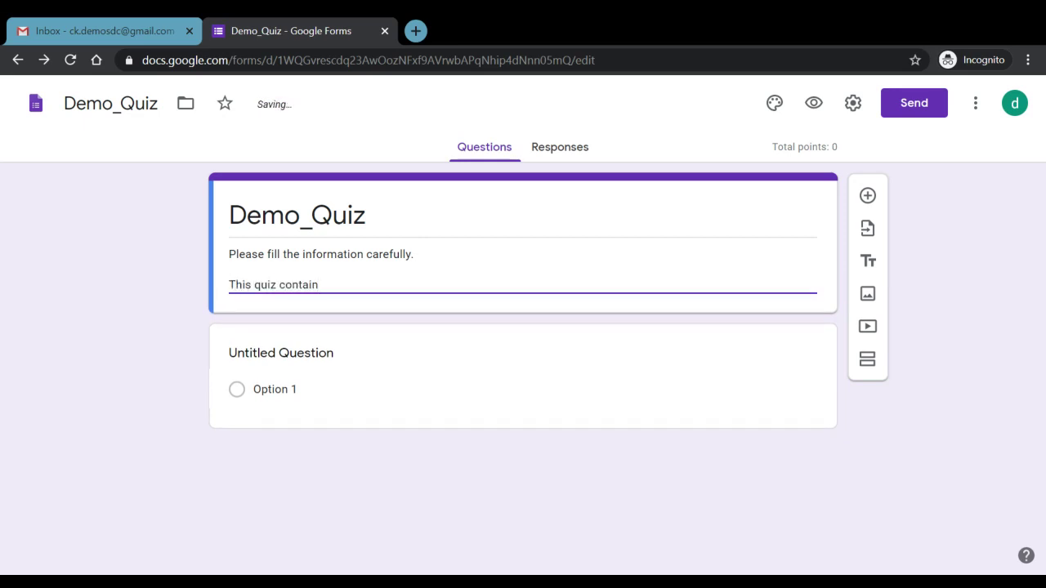
type("s ")
type("20 questions of 1 mar")
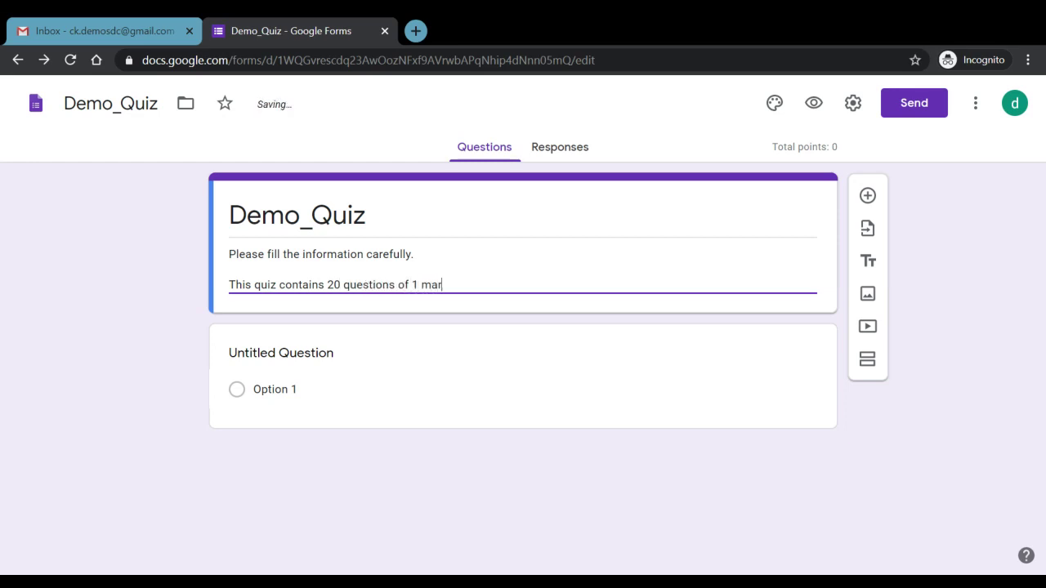
type("k each.")
Replace the untitled question's text with "Name"
left_click(341, 357)
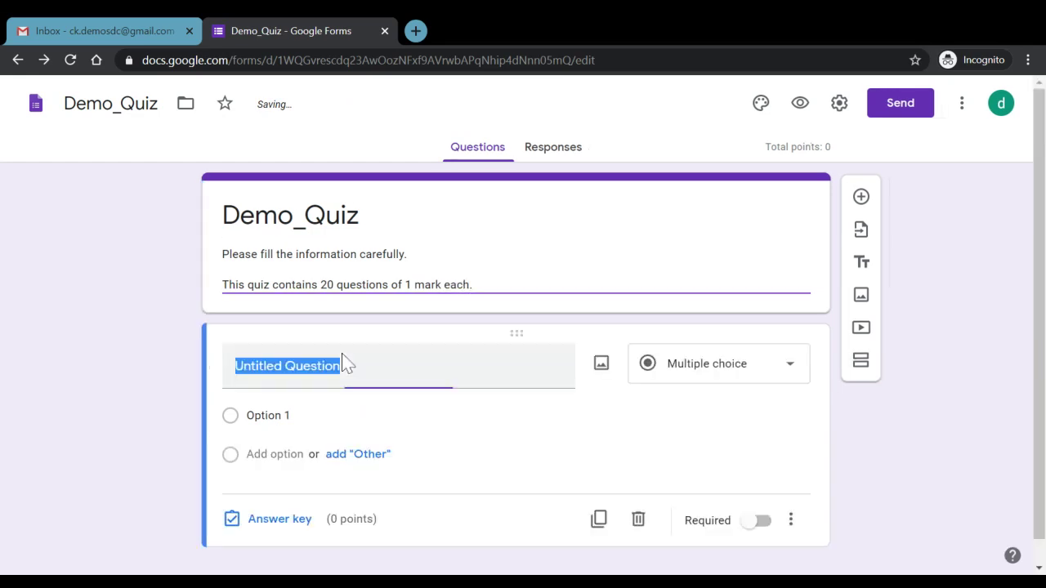
type("NAm")
key("BackSpace")
key("BackSpace")
type("ame")
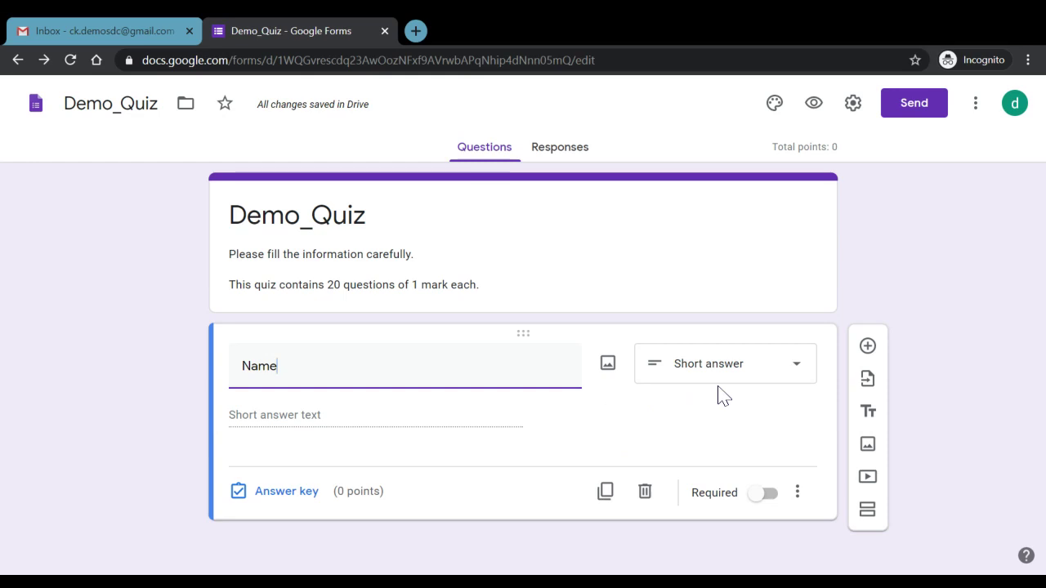
Review the available question types, keep Short answer for the Name question, and make it required
left_click(797, 370)
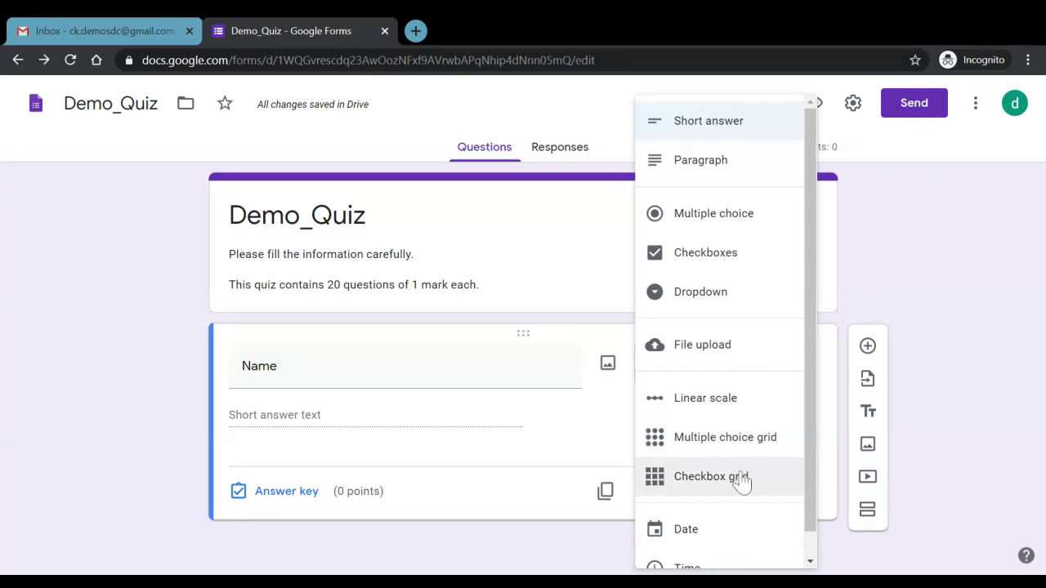
left_click(939, 255)
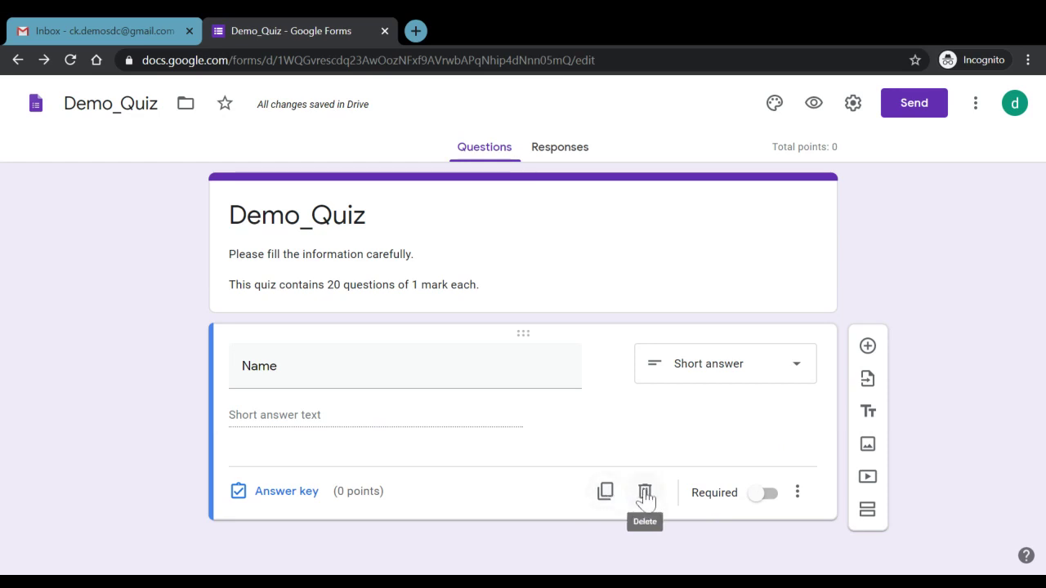
left_click(759, 505)
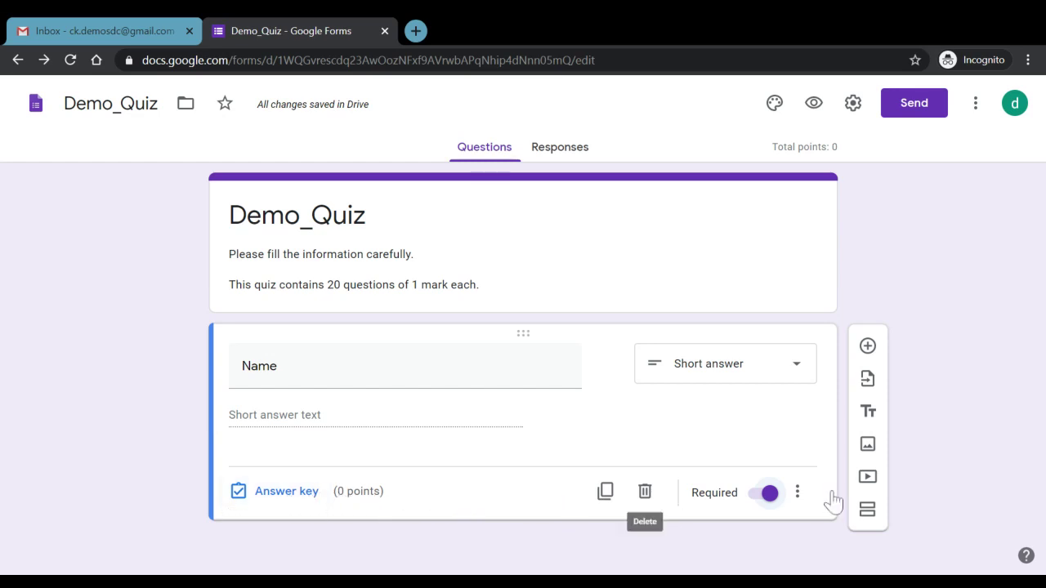
Add a new question titled "Roll number" below Name and keep its type as Short answer
left_click(871, 349)
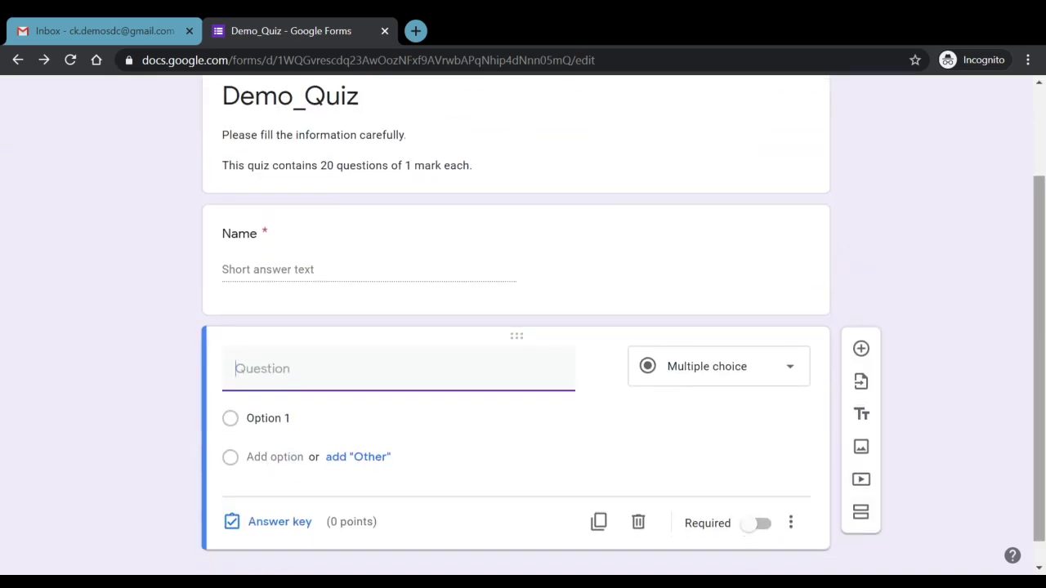
type("oll")
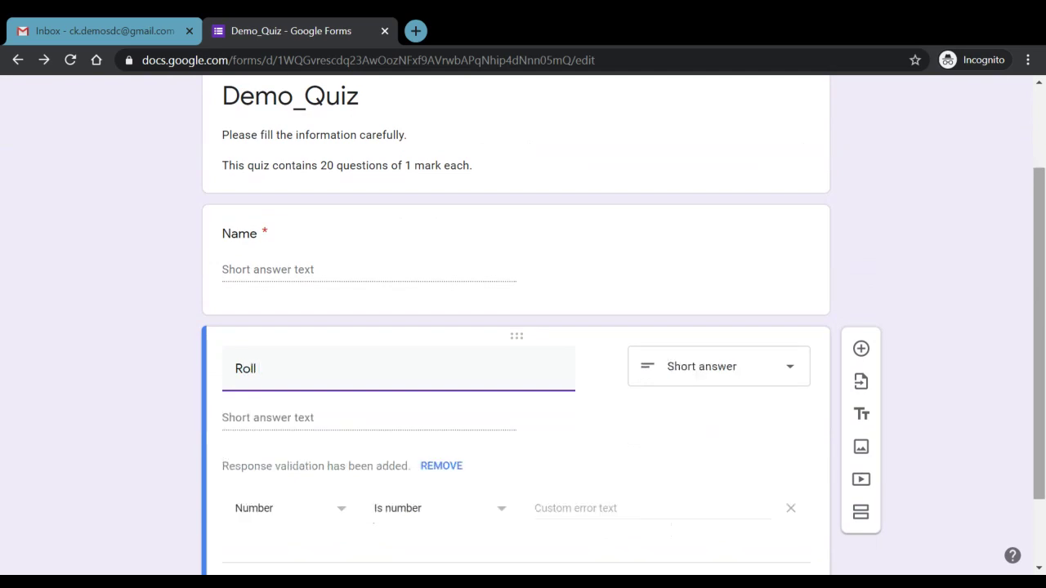
type(" number")
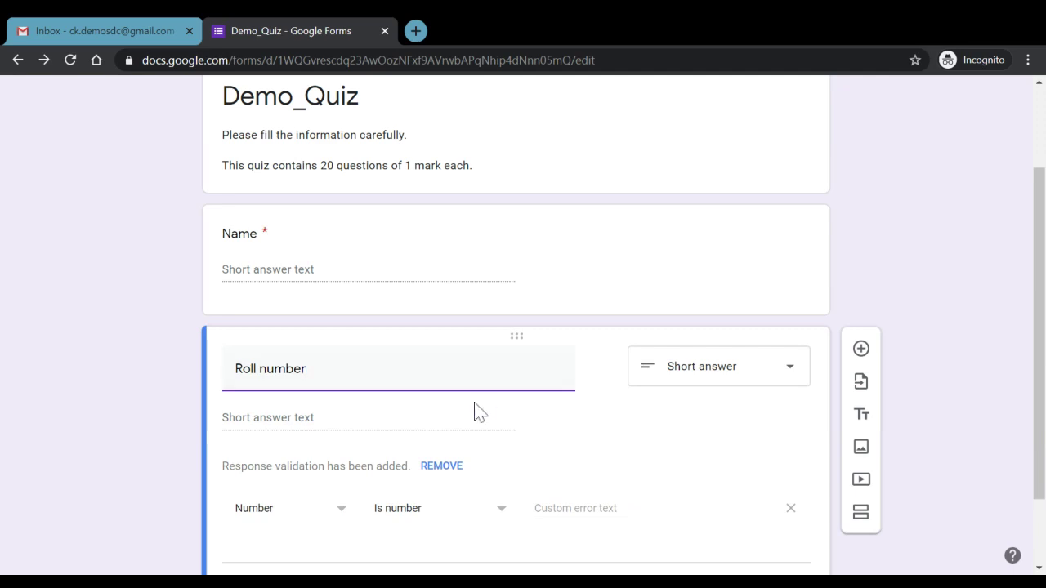
left_click(712, 382)
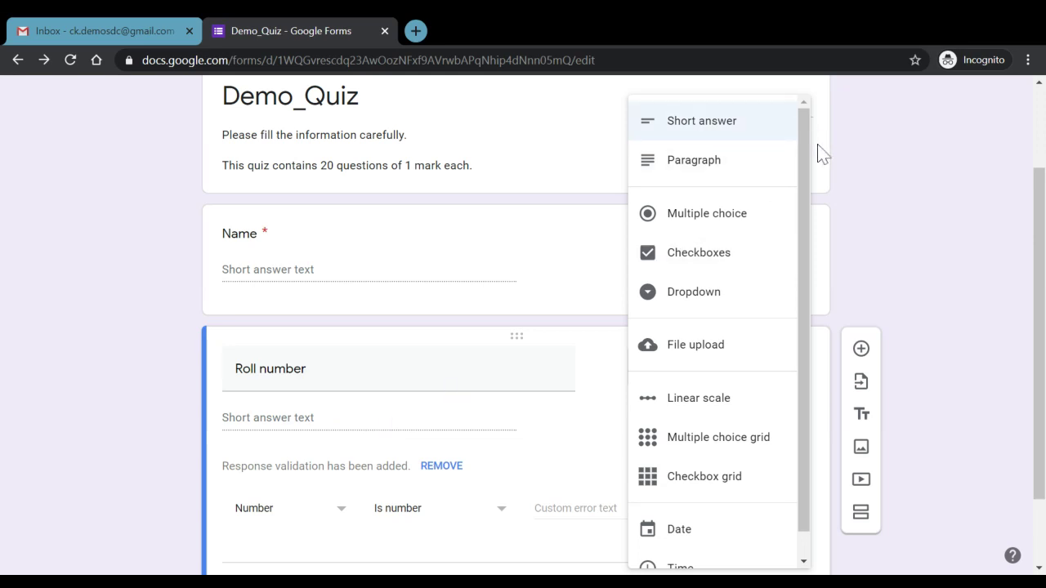
left_click(867, 165)
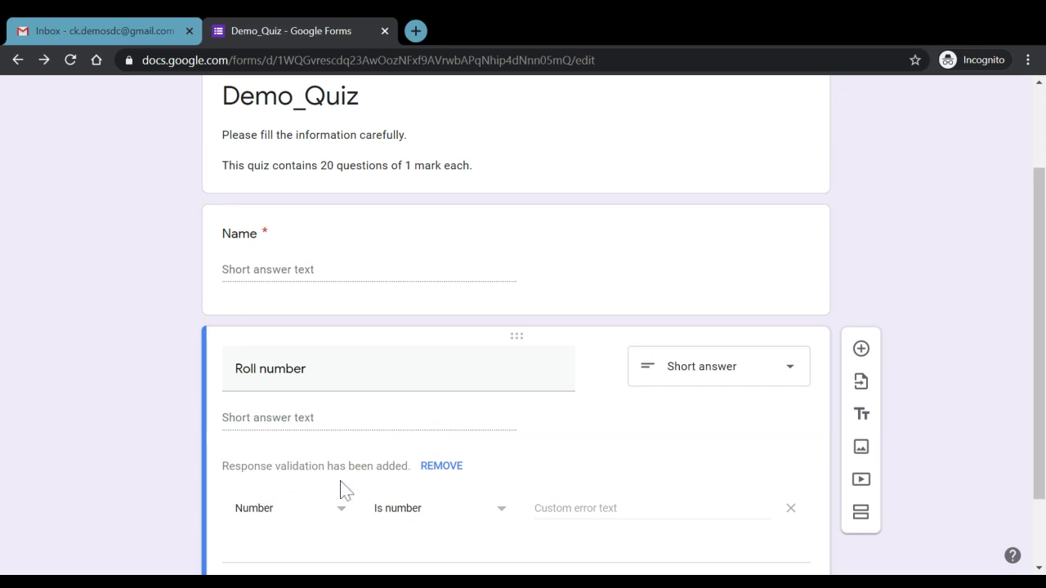
Review the Roll number question's validation types, keep Number with "Is number", and make the question required
scroll(523, 326, "down", 2)
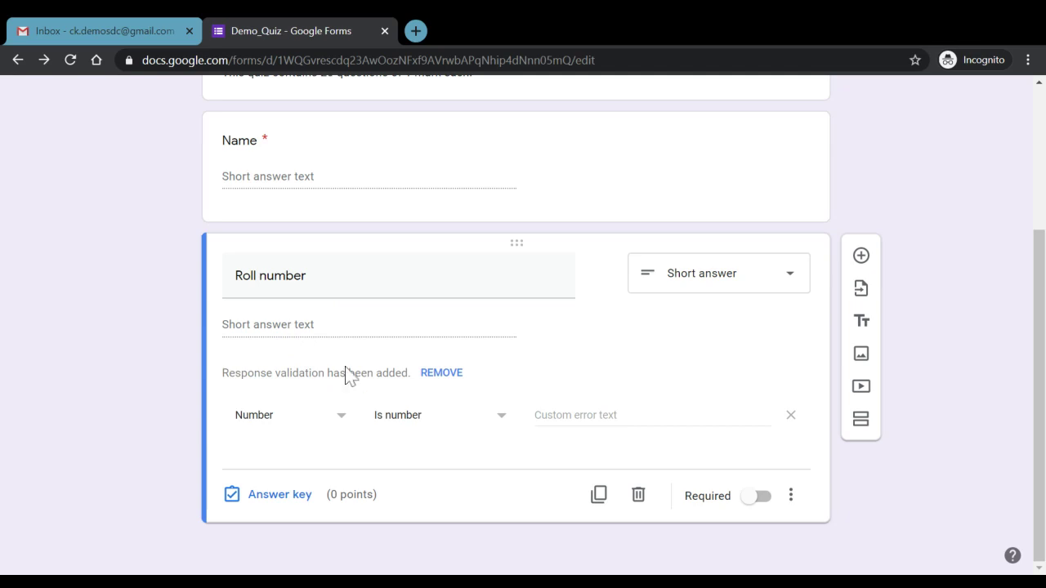
left_click(342, 416)
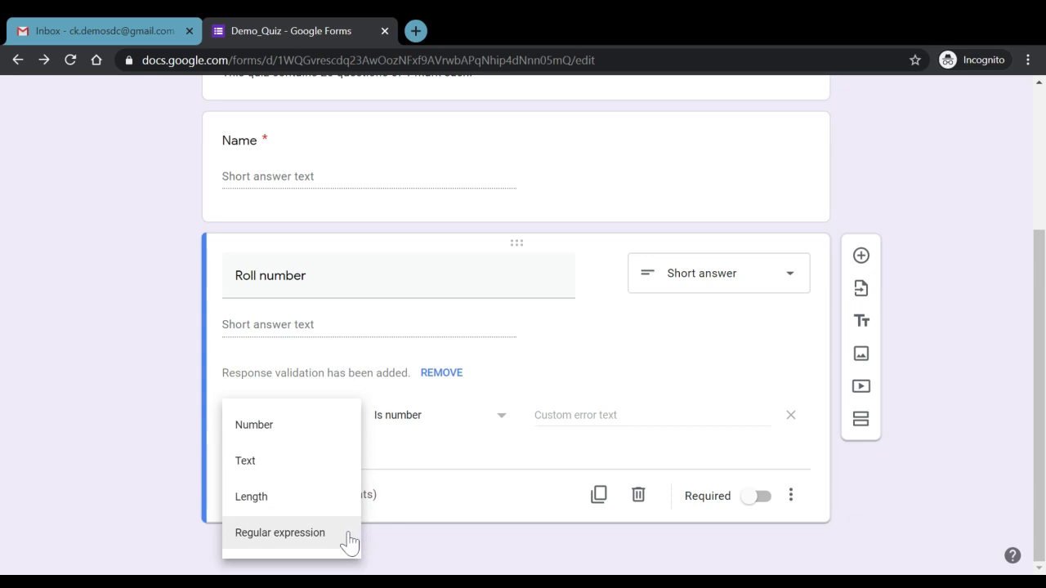
left_click(506, 354)
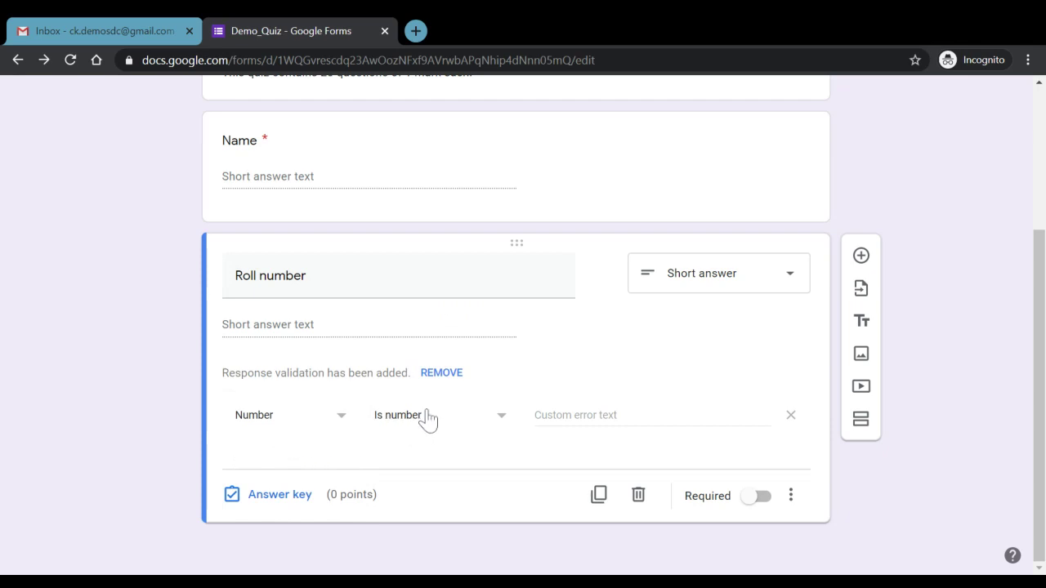
left_click(756, 500)
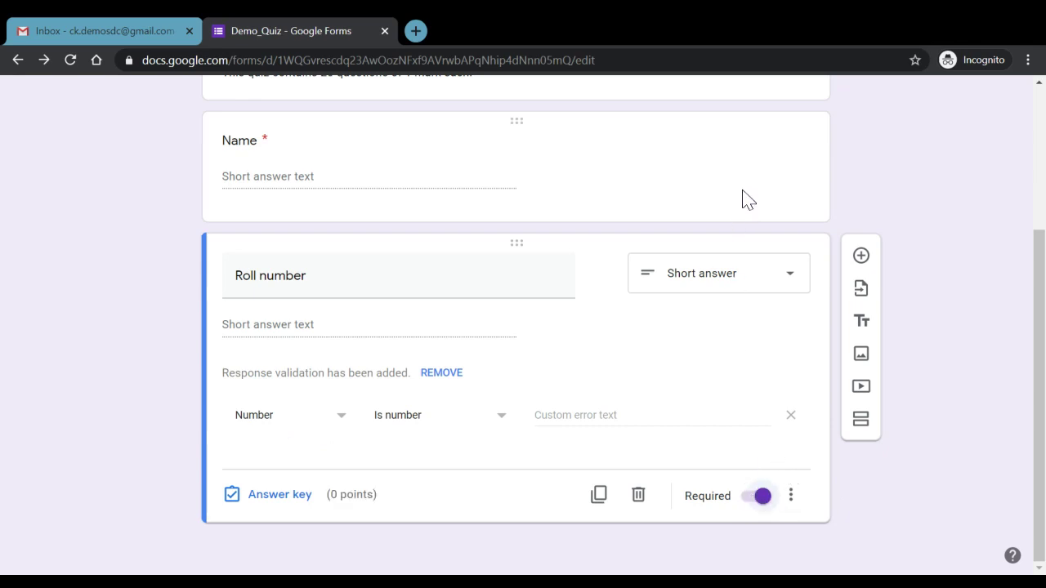
Add a new question titled "Class" below the Roll number question
left_click(861, 256)
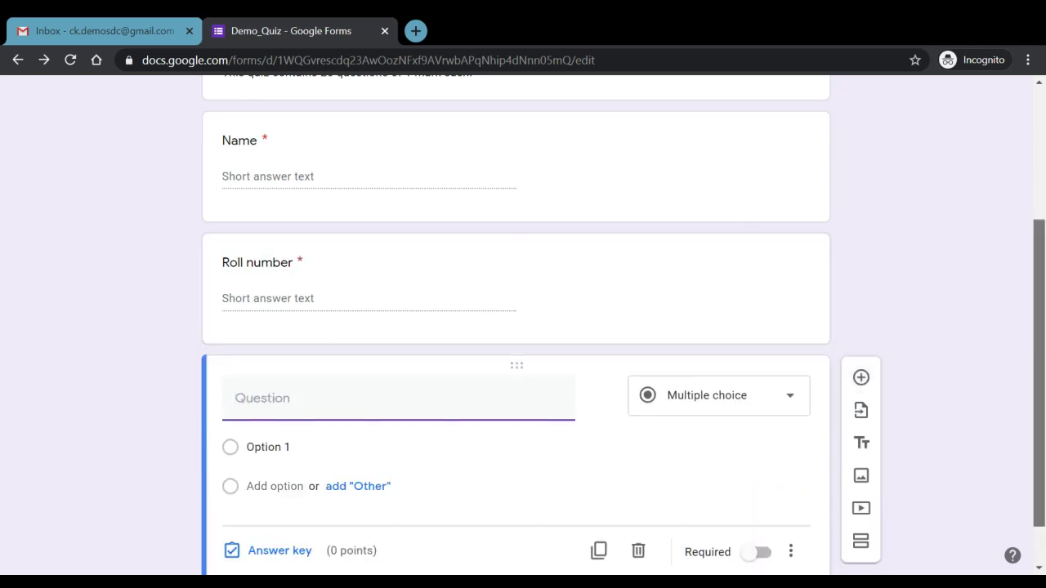
type("Classes")
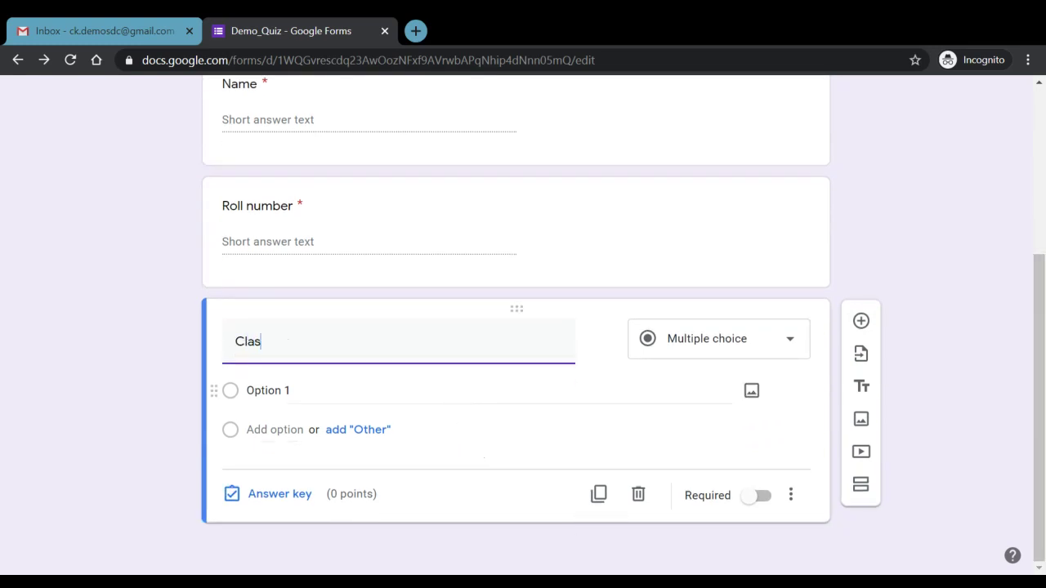
left_click(711, 351)
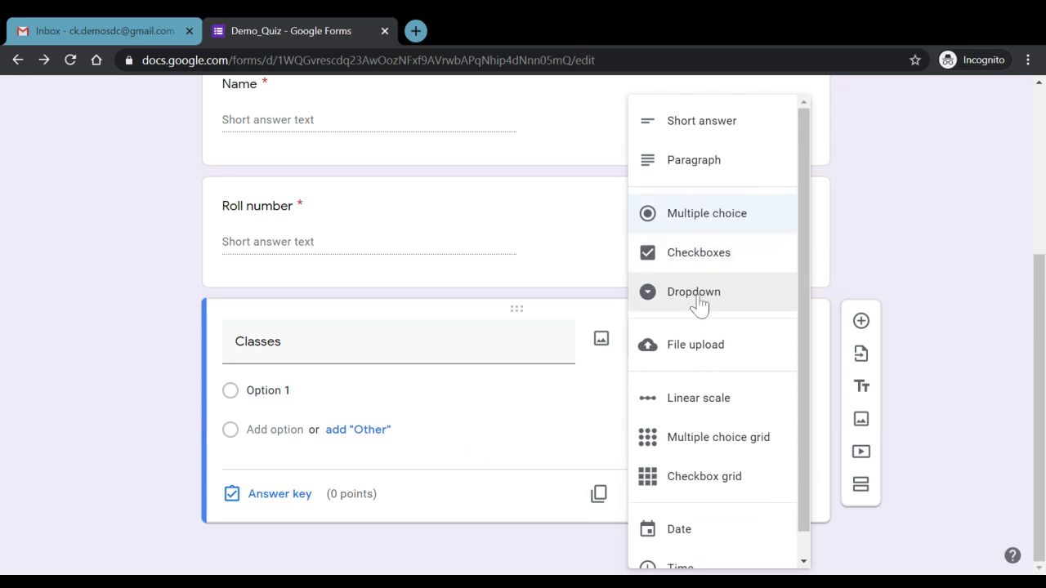
left_click(529, 389)
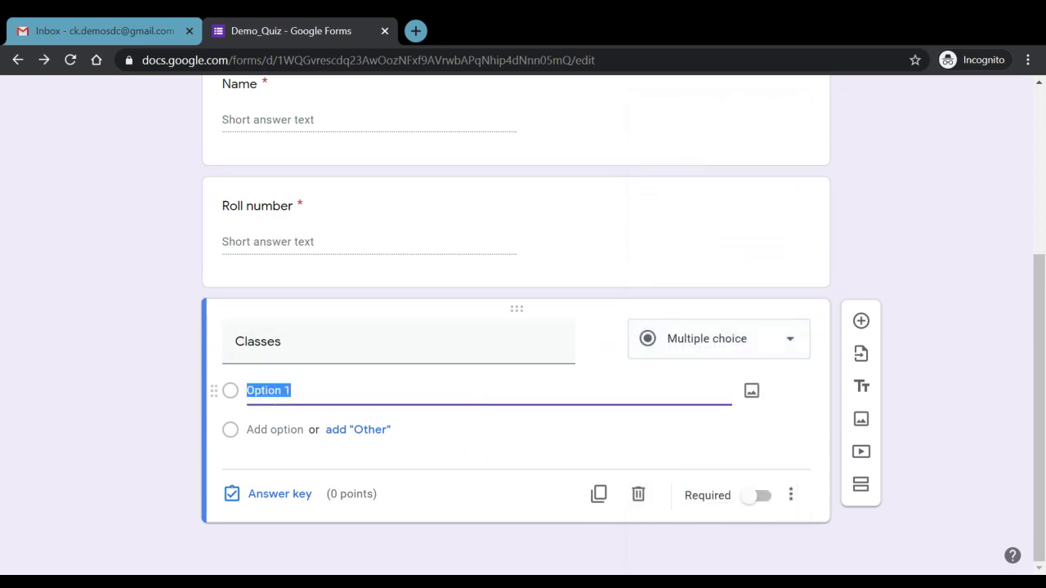
left_click(281, 341)
left_click(281, 341)
key("BackSpace")
key("BackSpace")
key("BackSpace")
type("s")
Enter "B.A. I", "B.Com I" and "B.Sc I" as the answer options of the Class question
left_click(268, 391)
type("B")
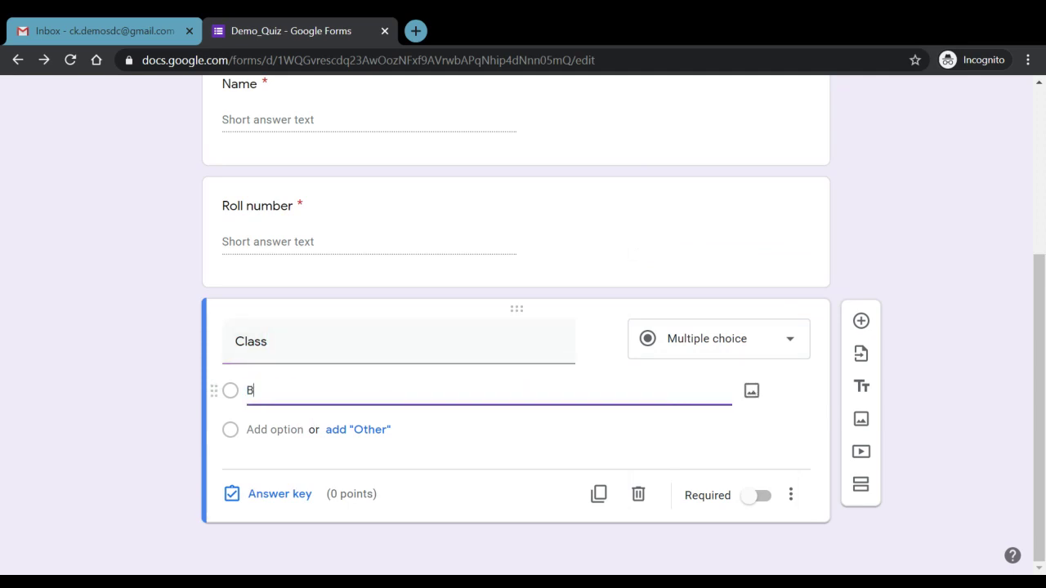
type(".A. I")
left_click(266, 430)
type("B.Com ")
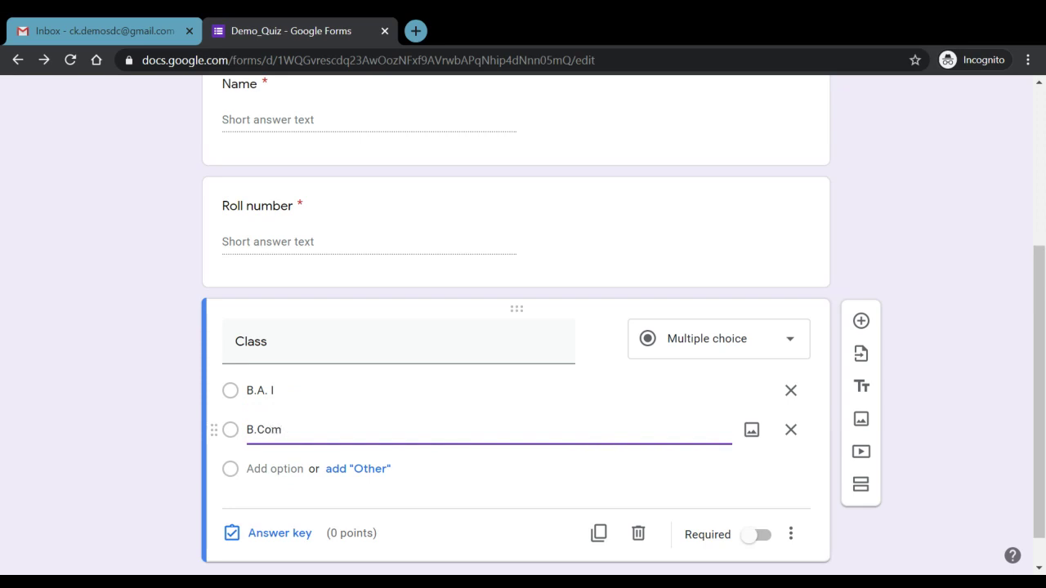
type("I")
key("Return")
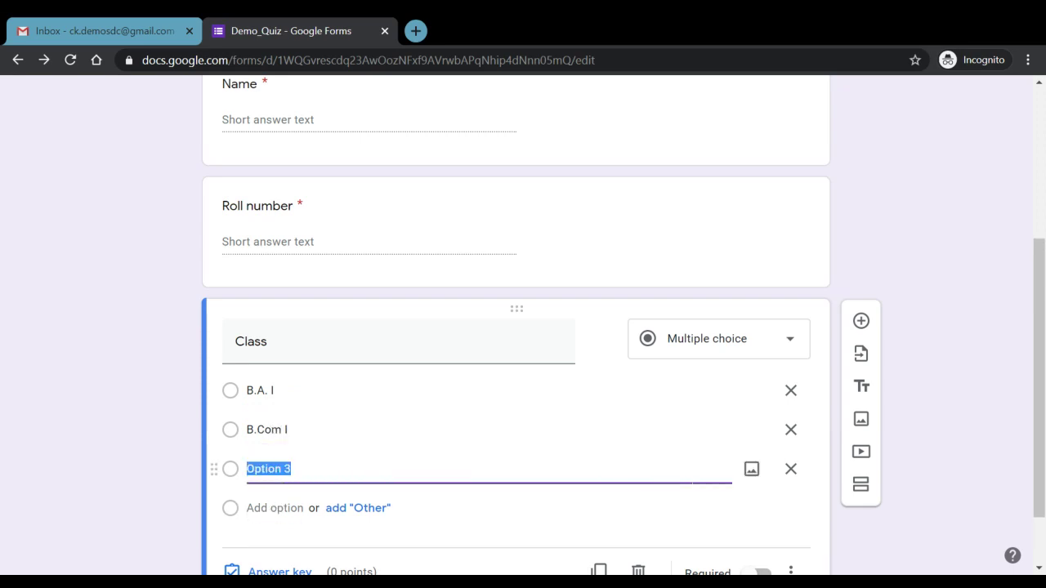
type("B.Sc ")
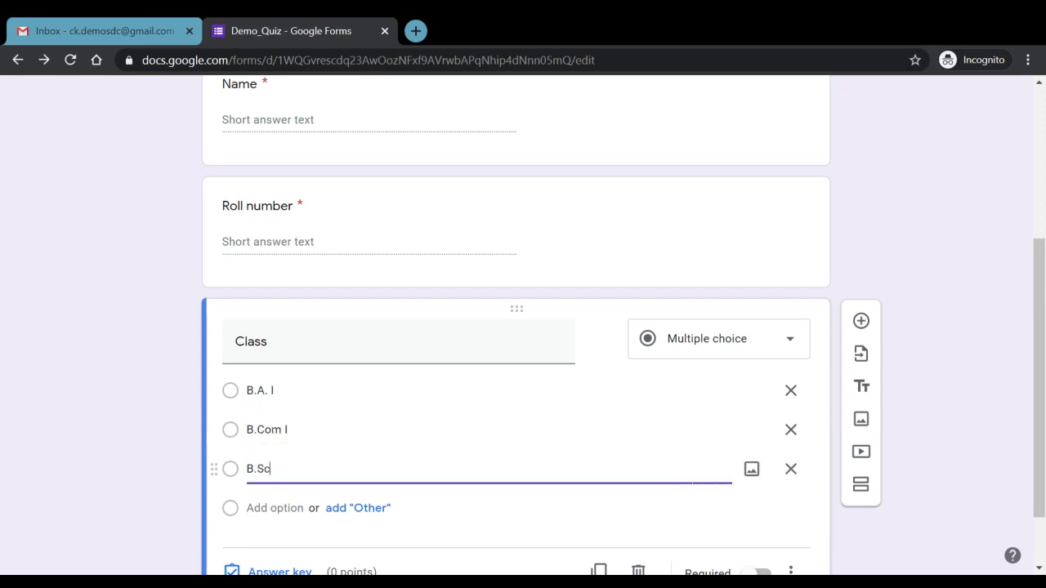
type("I")
Change the Class question's type to Dropdown and make it required
left_click(724, 353)
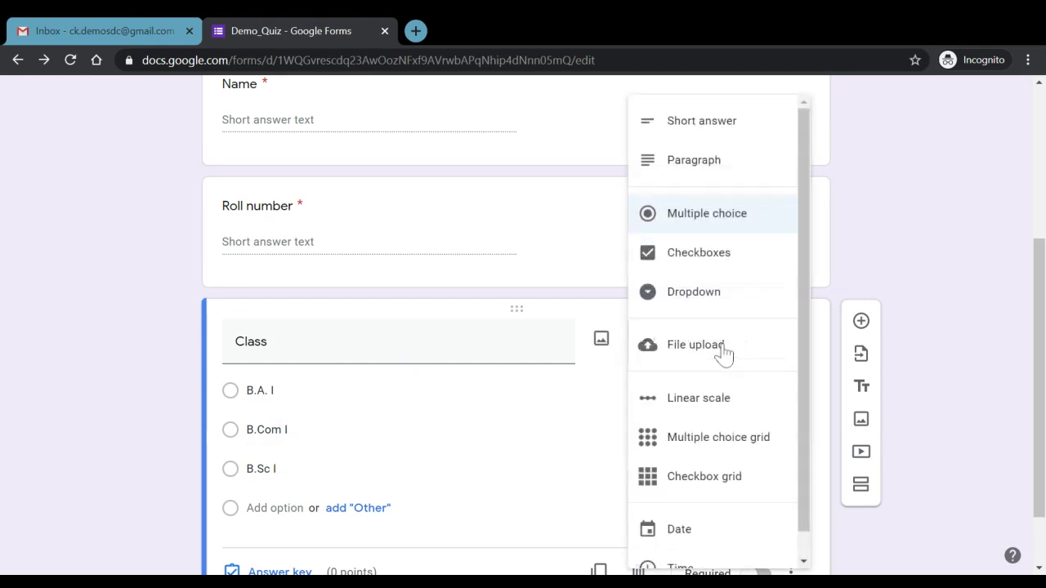
left_click(701, 302)
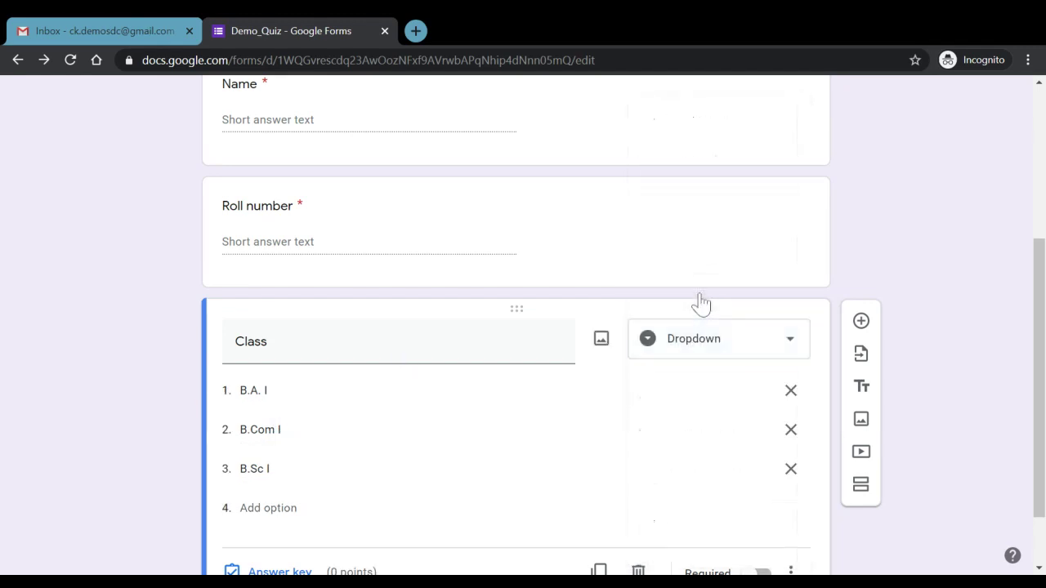
scroll(1028, 515, "down", 1)
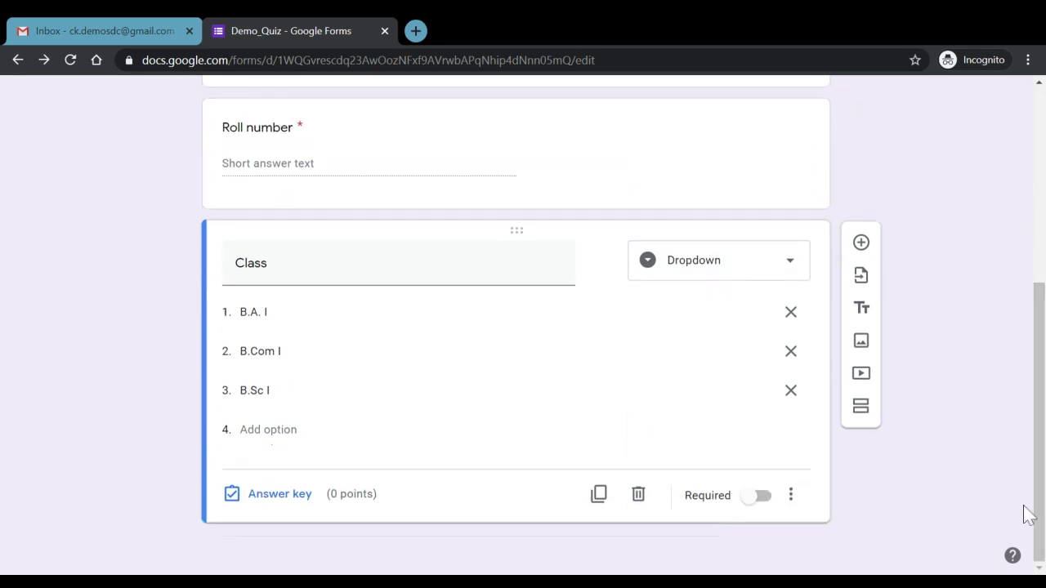
left_click(753, 499)
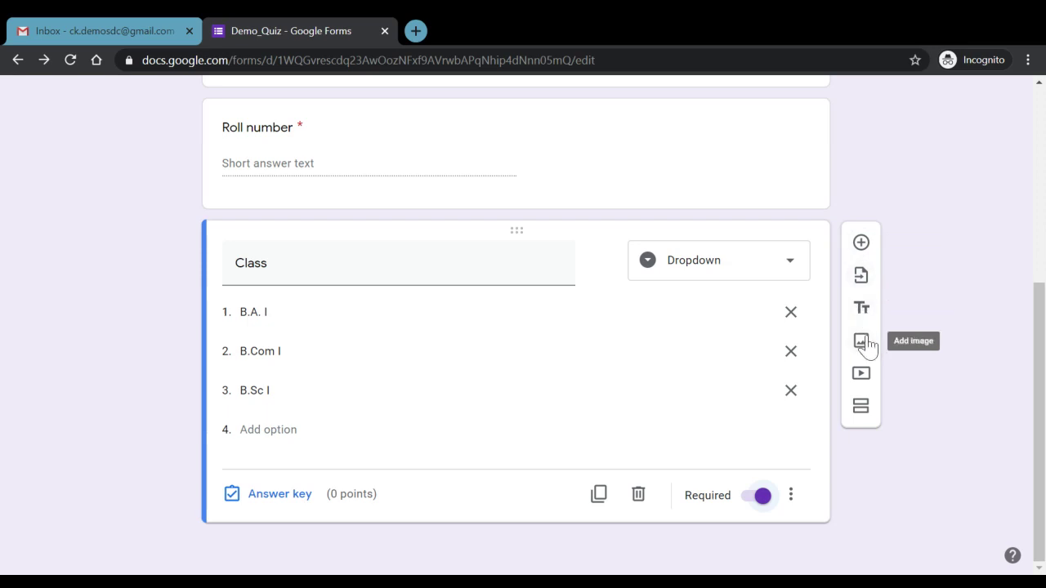
Add a second section titled "Quiz begins here" with the description "All the very best!!!"
left_click(861, 409)
scroll(1021, 344, "down", 2)
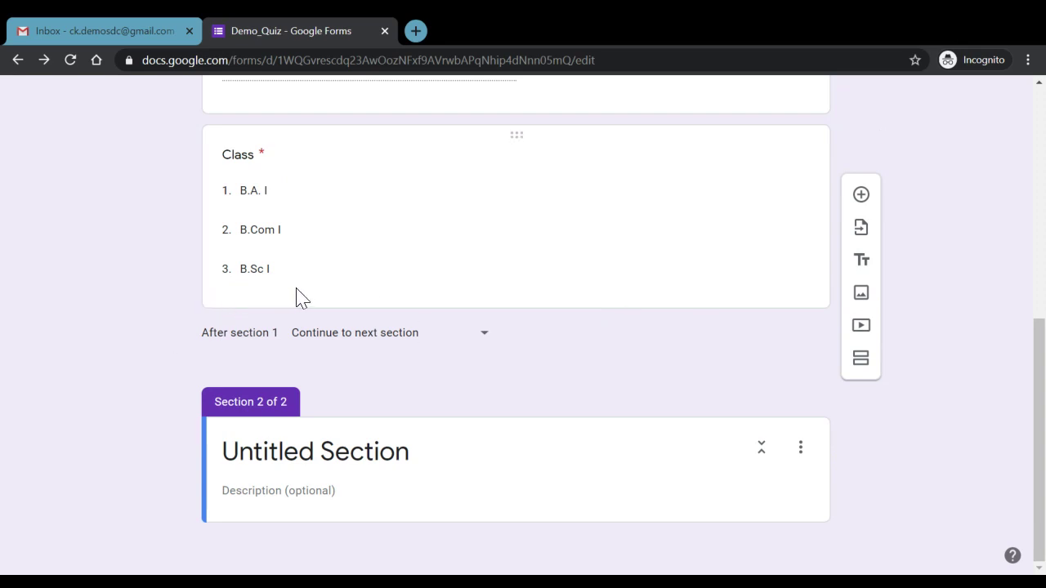
left_click(428, 452)
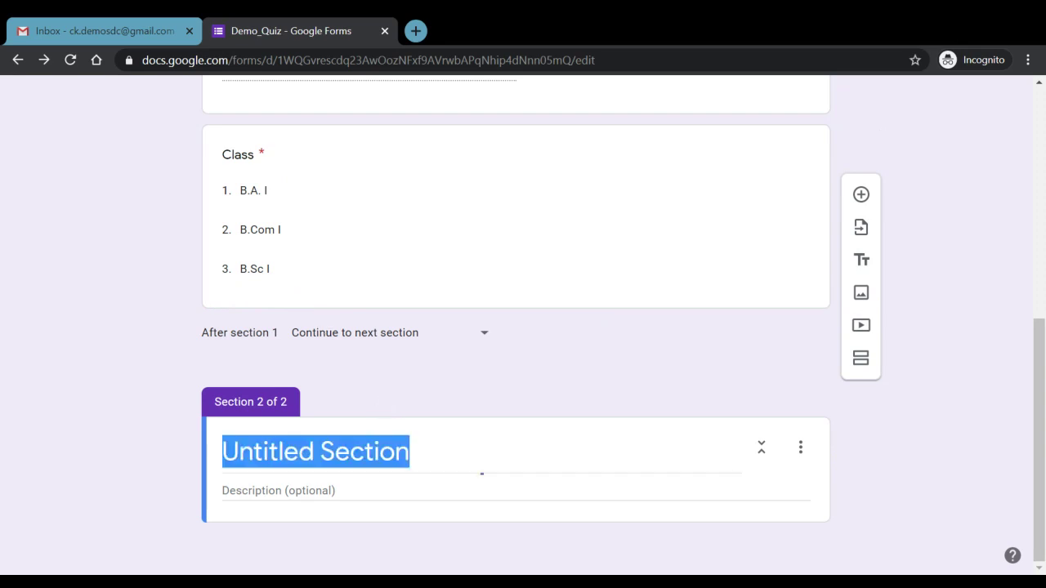
type("Qui")
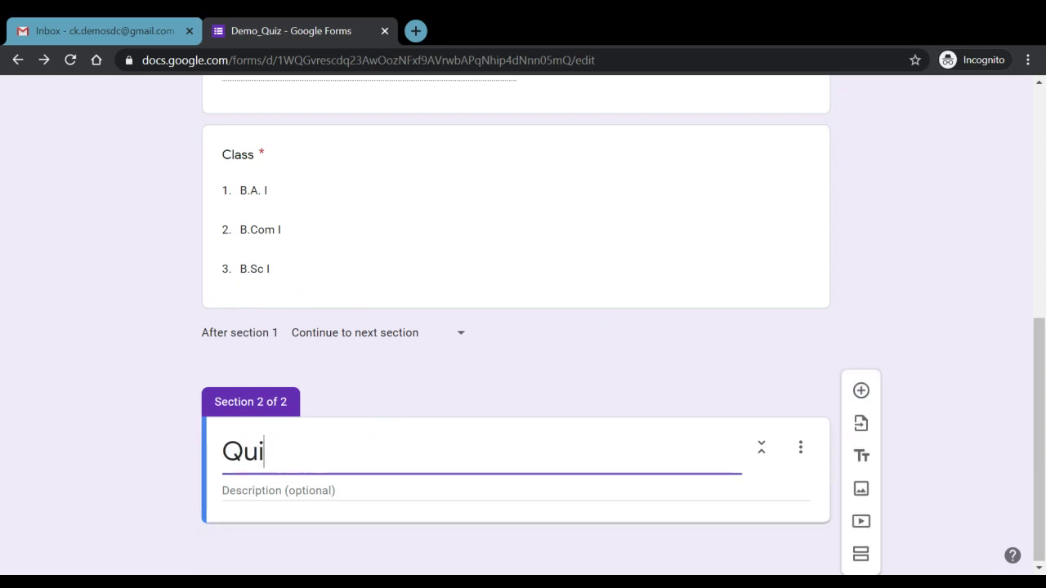
type("z begins here")
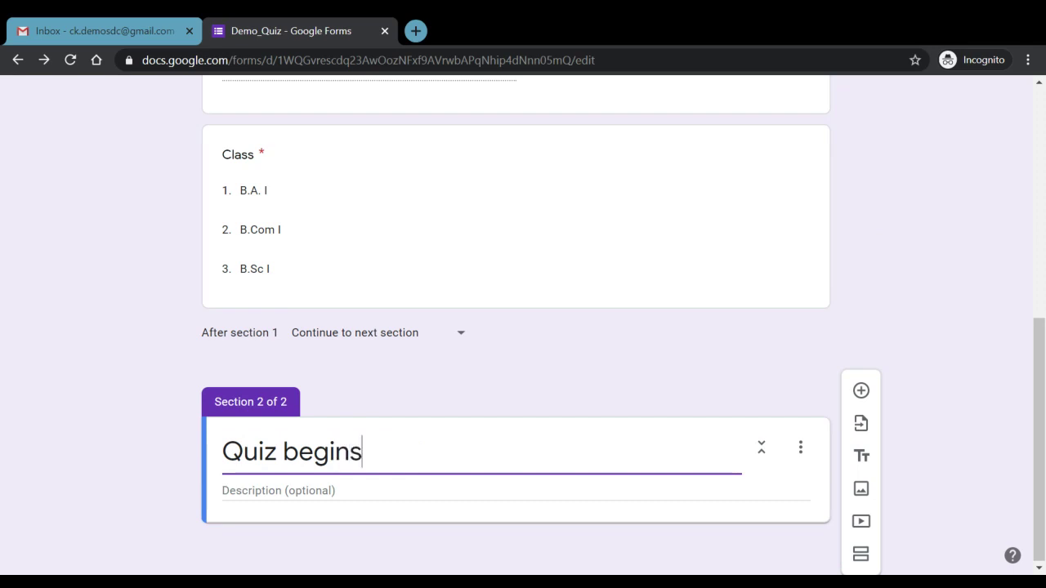
left_click(245, 490)
type("All the very best")
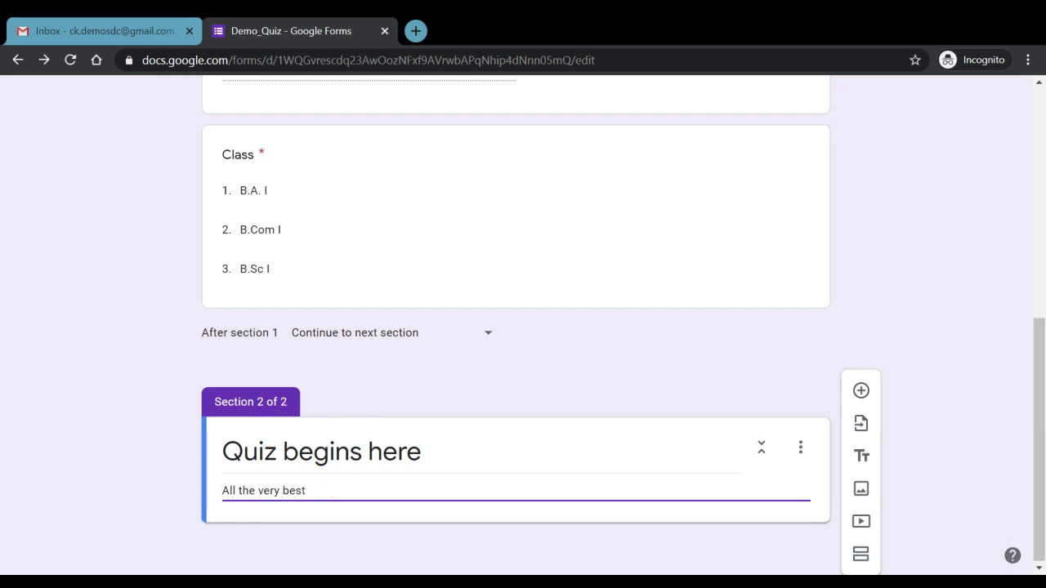
type("!!!")
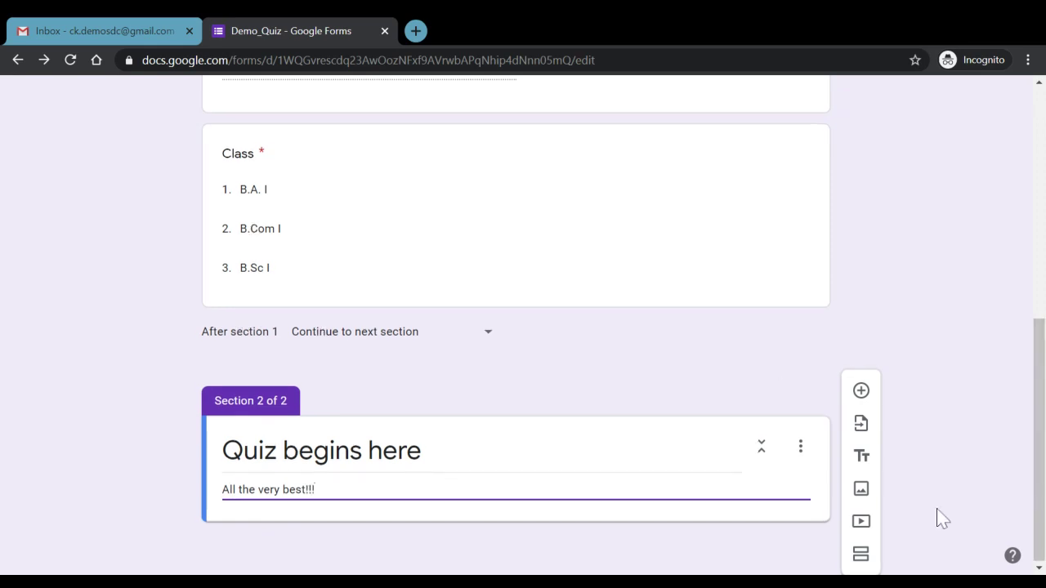
Add a question to the second section asking "Can Google Form be created without active internet connection?"
left_click(861, 392)
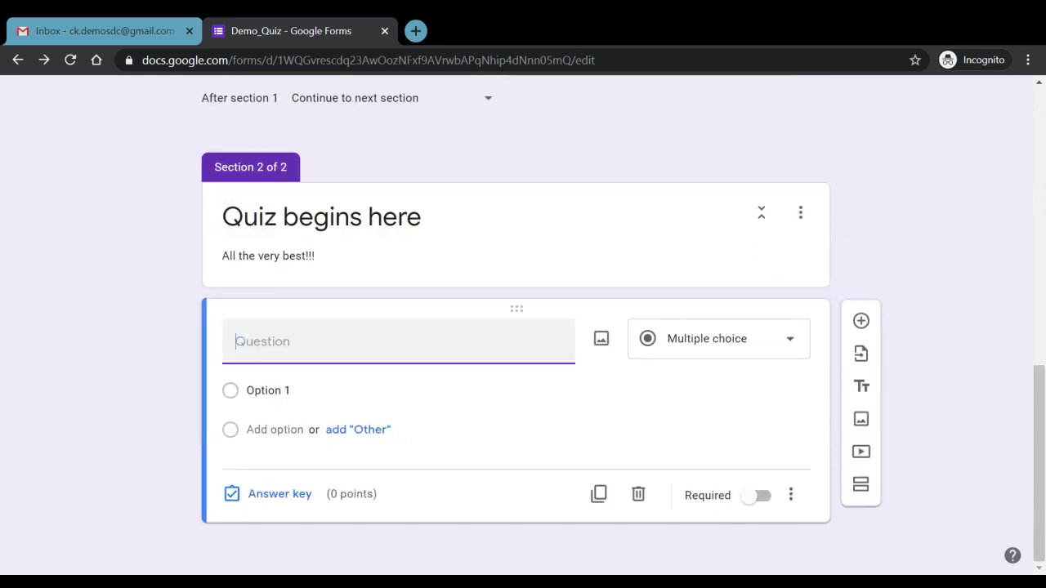
type("Can Google Form be c")
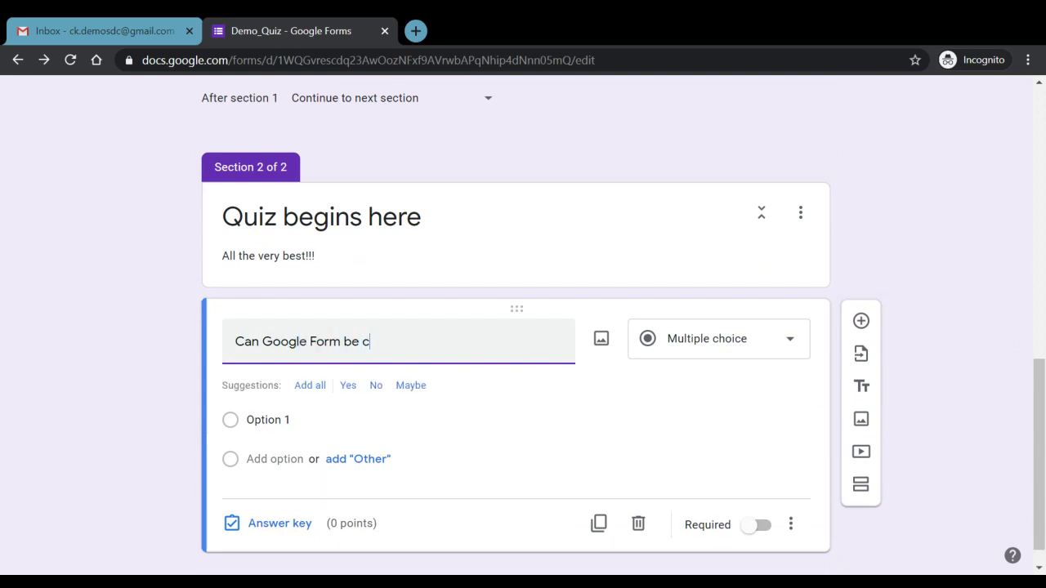
type("reated without act")
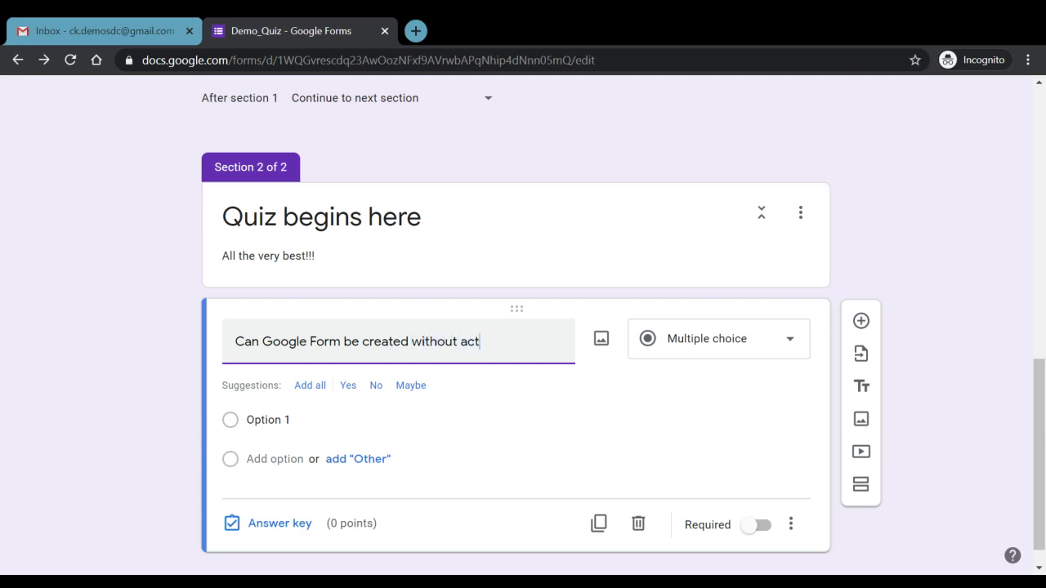
type("ive internet conn")
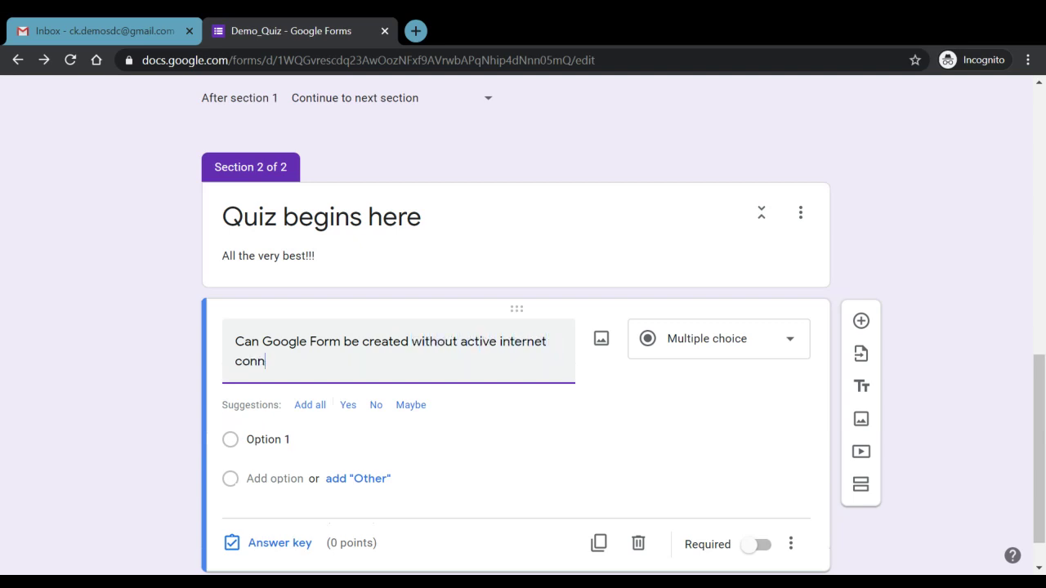
type("ection?")
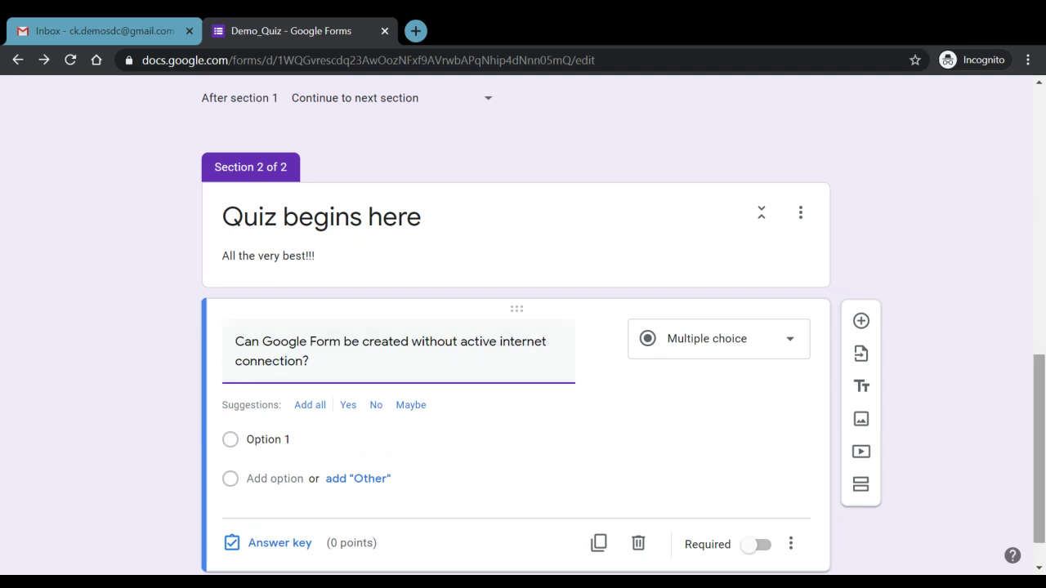
Enter "Yes" and "No" as the answer options of the internet connection question
scroll(523, 327, "down", 1)
left_click(299, 397)
type("Yes")
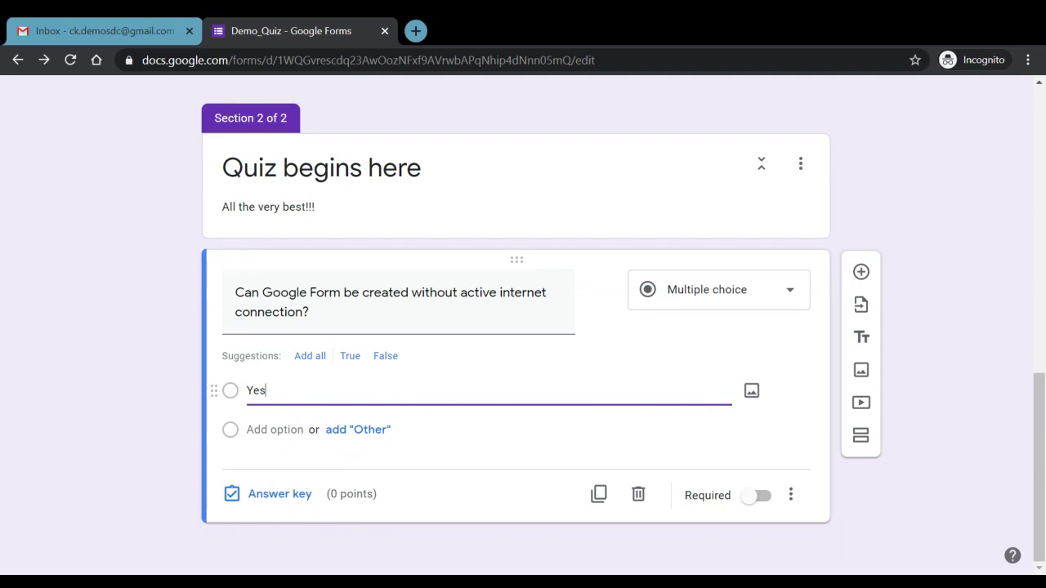
left_click(270, 430)
type("NO")
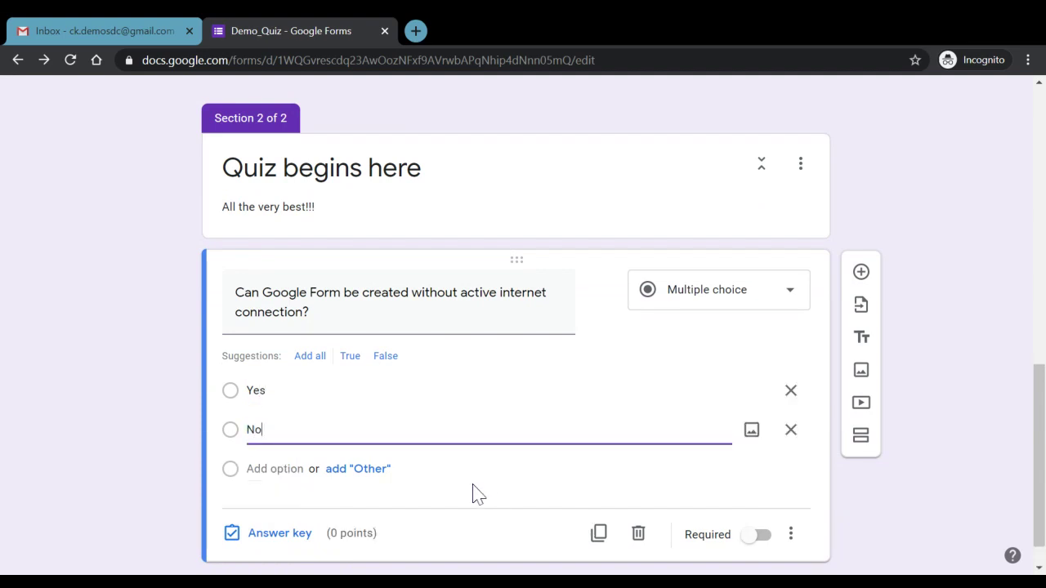
Set the answer key to Yes worth 1 point for the internet connection question and make it required
left_click(282, 538)
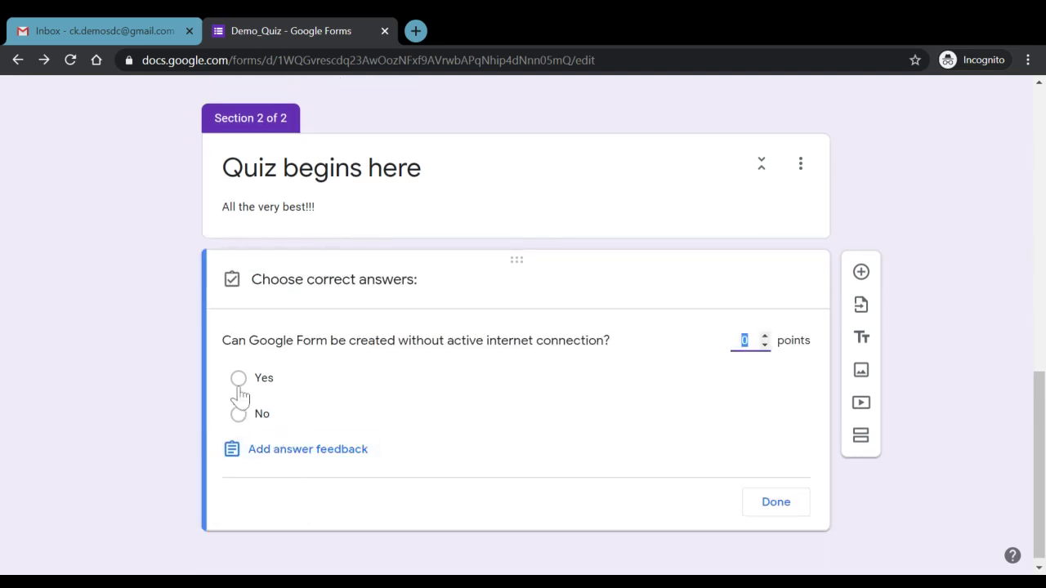
left_click(238, 378)
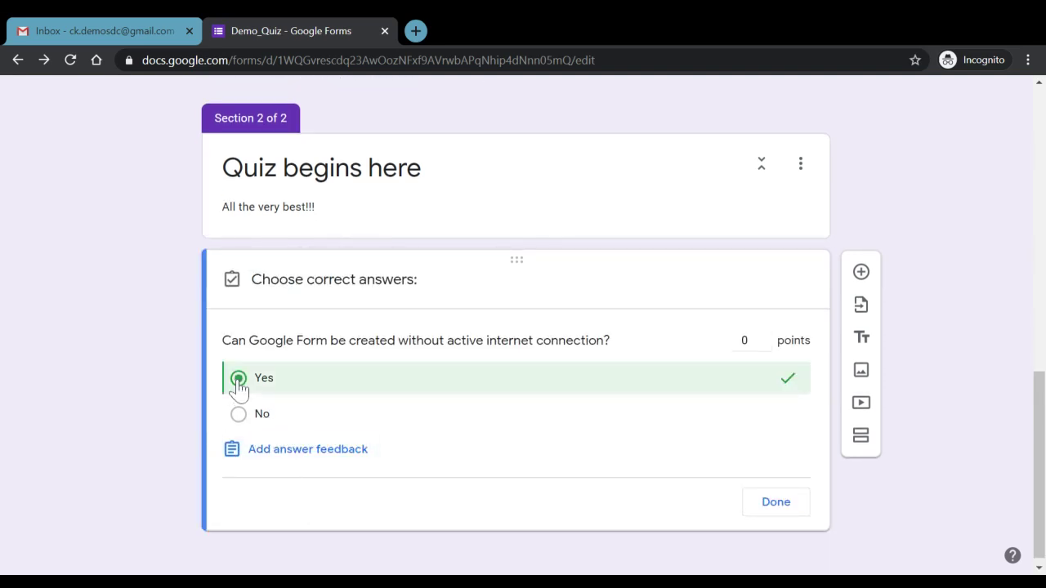
left_click(765, 336)
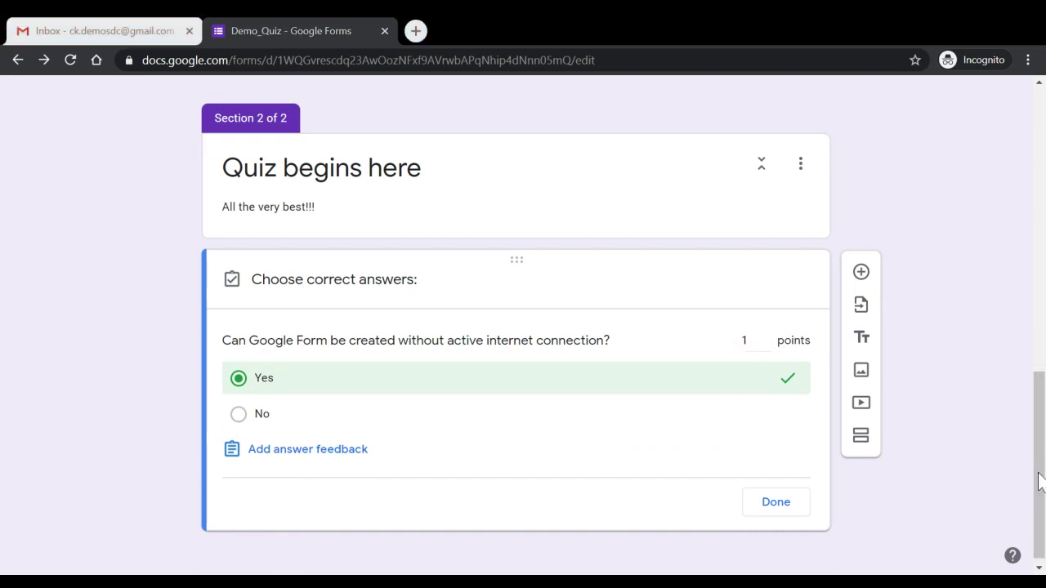
left_click(763, 510)
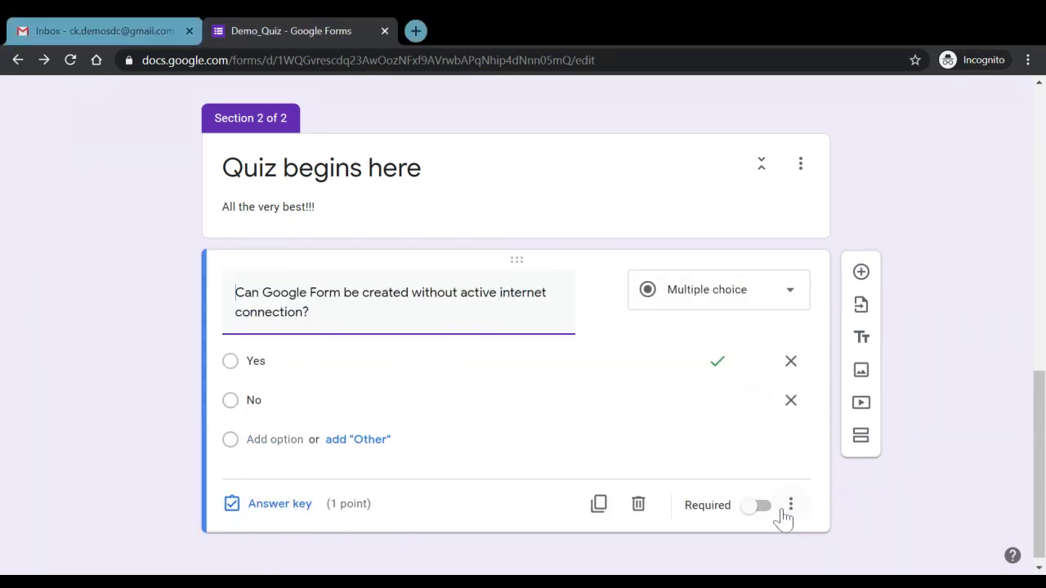
left_click(760, 508)
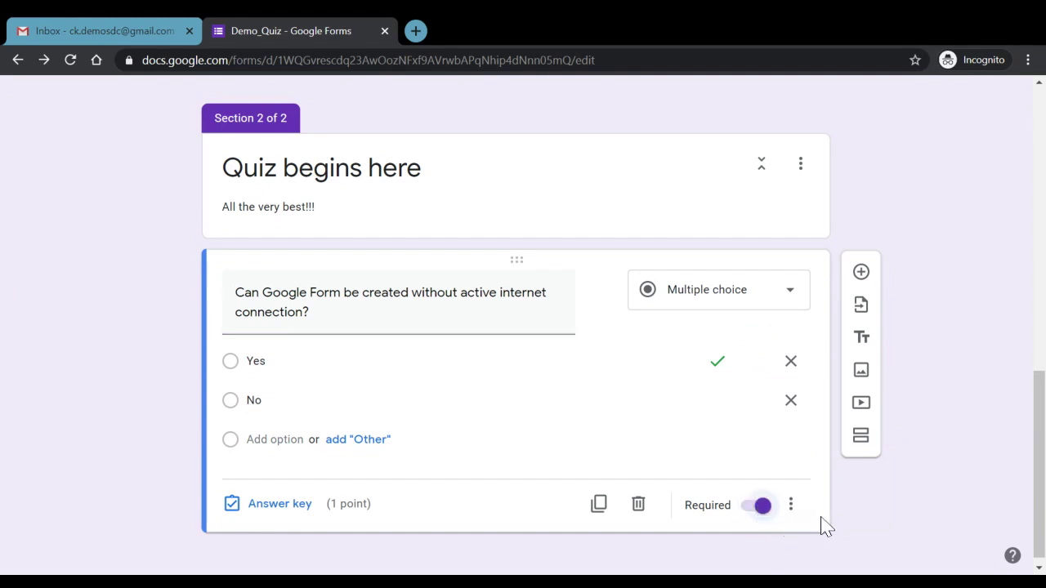